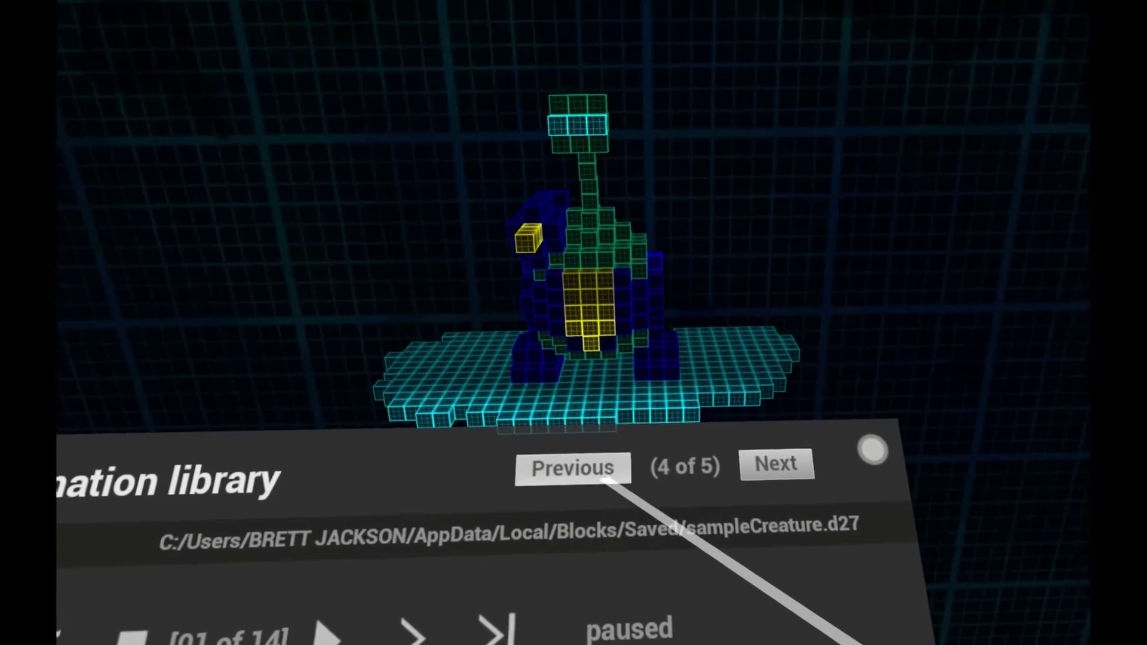
# - Play introduction.d27 from the library, step through it to its last frame, then close the library
pyautogui.click(788, 469)
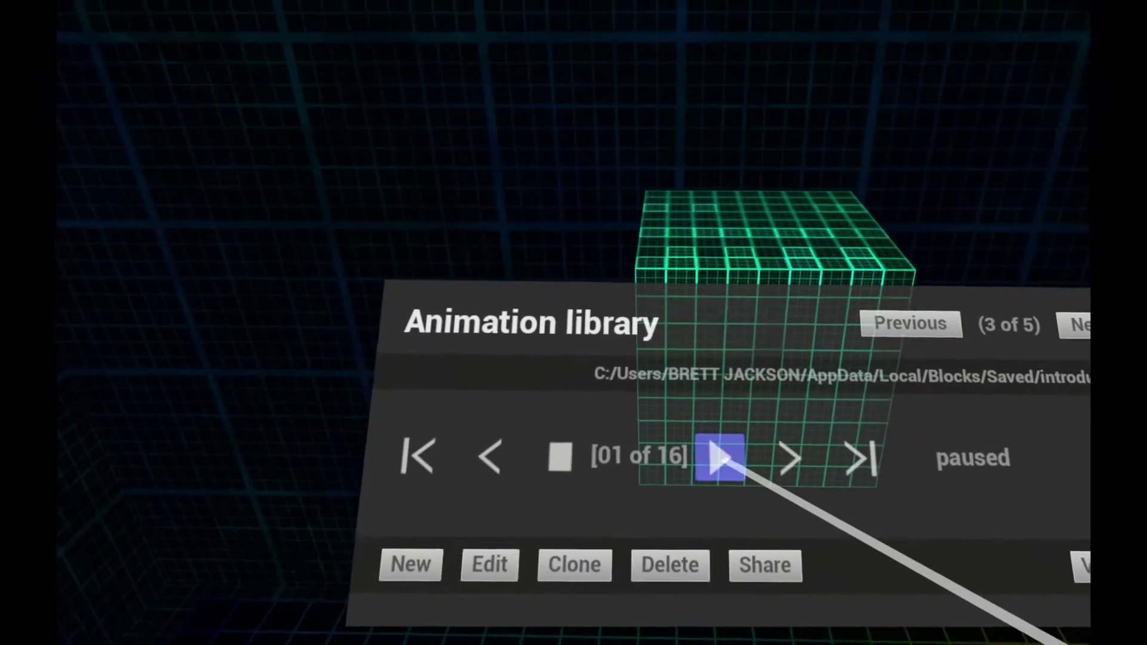
pyautogui.click(720, 458)
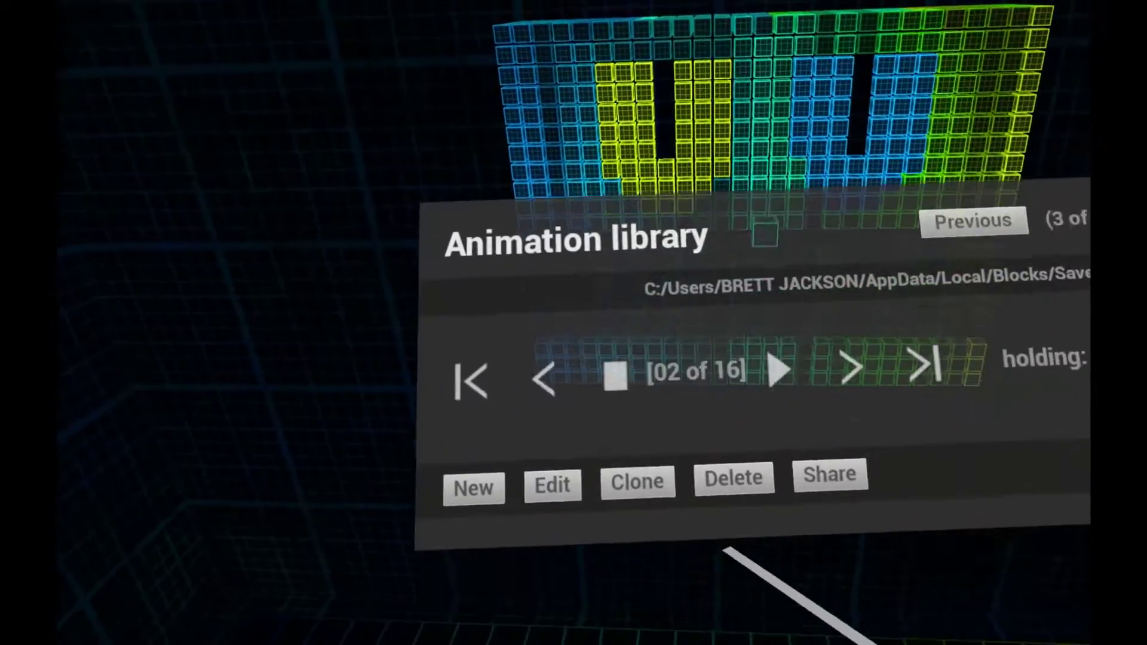
pyautogui.click(811, 407)
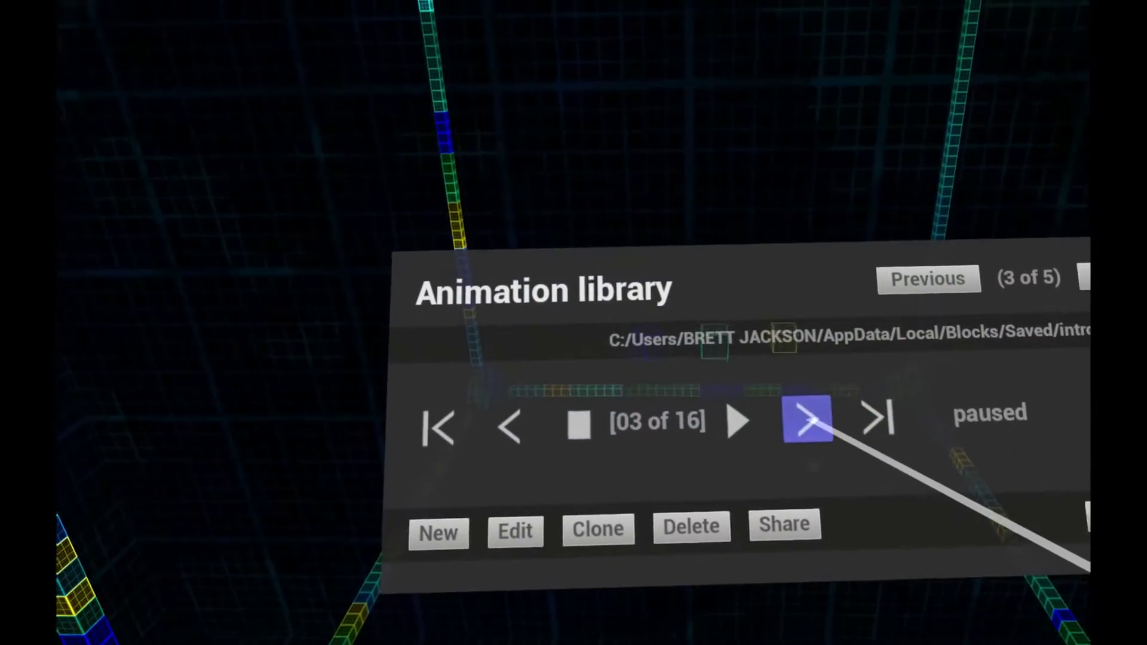
pyautogui.click(799, 428)
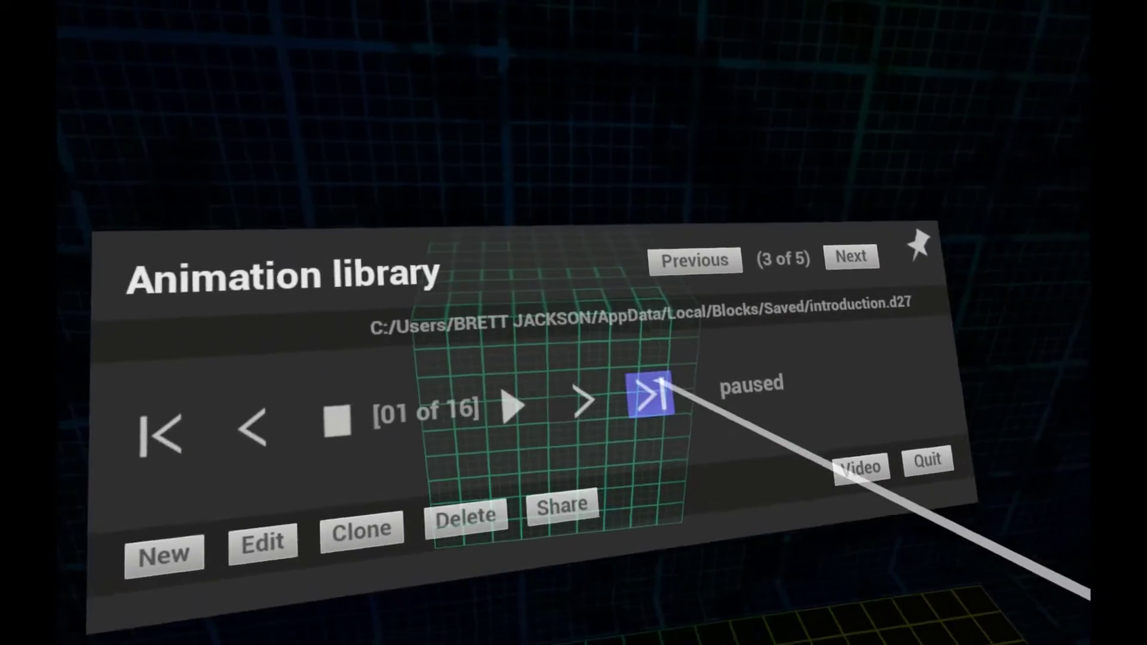
pyautogui.click(647, 389)
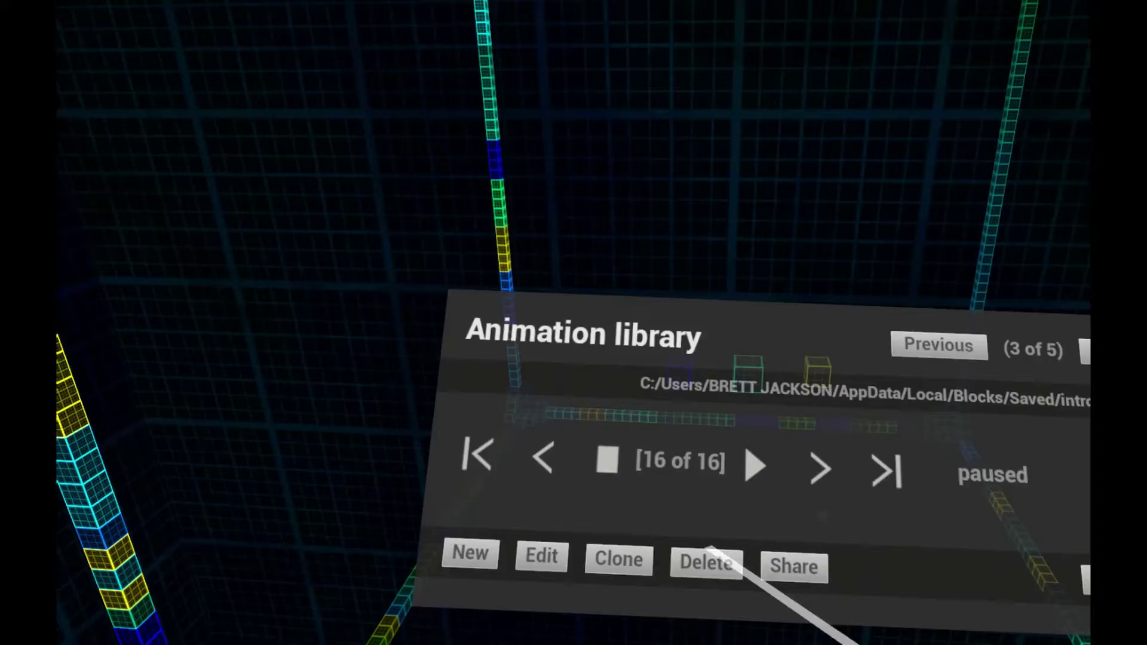
pyautogui.click(548, 470)
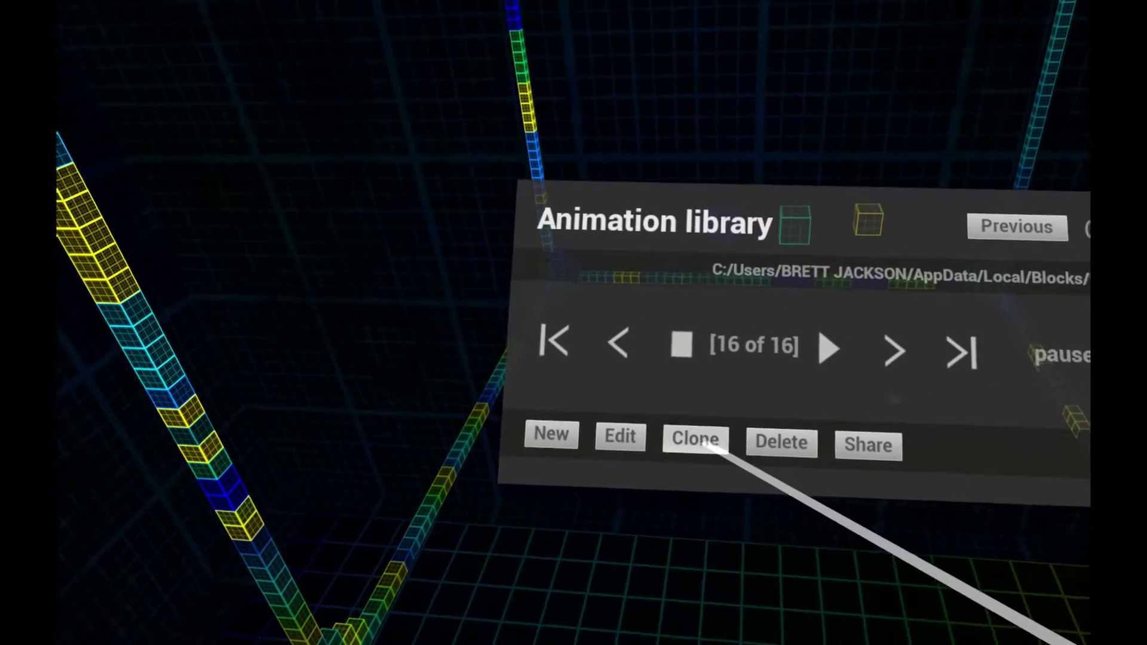
pyautogui.click(681, 436)
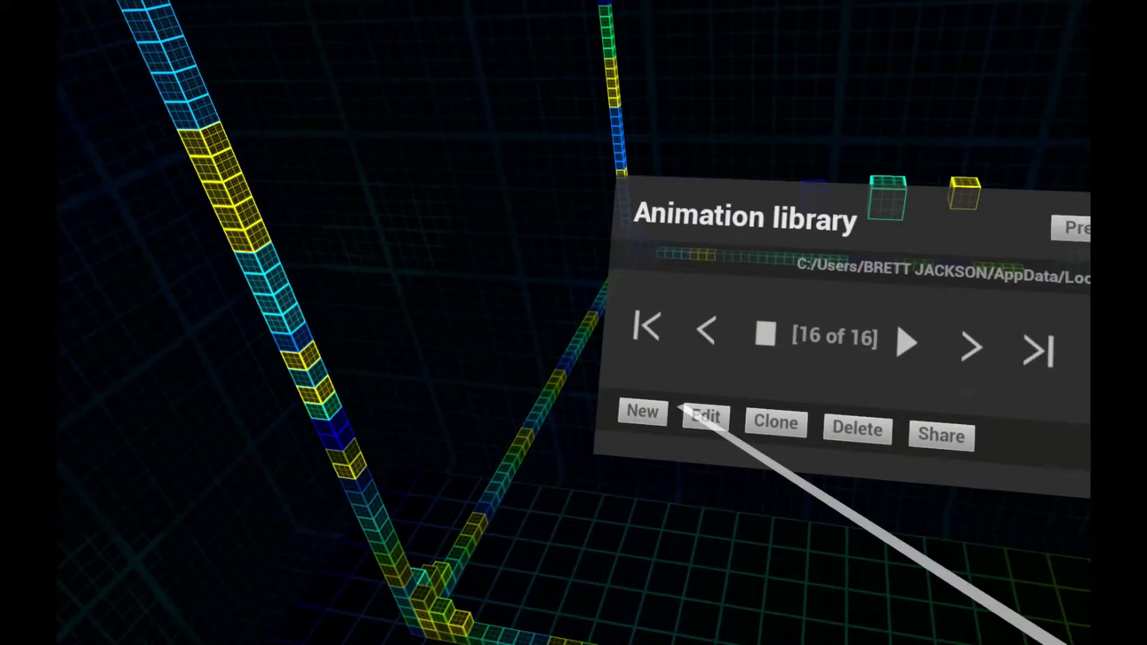
# - Create the new animation FarRingCrab and copy frame 2 of default.d27 into it
pyautogui.click(710, 399)
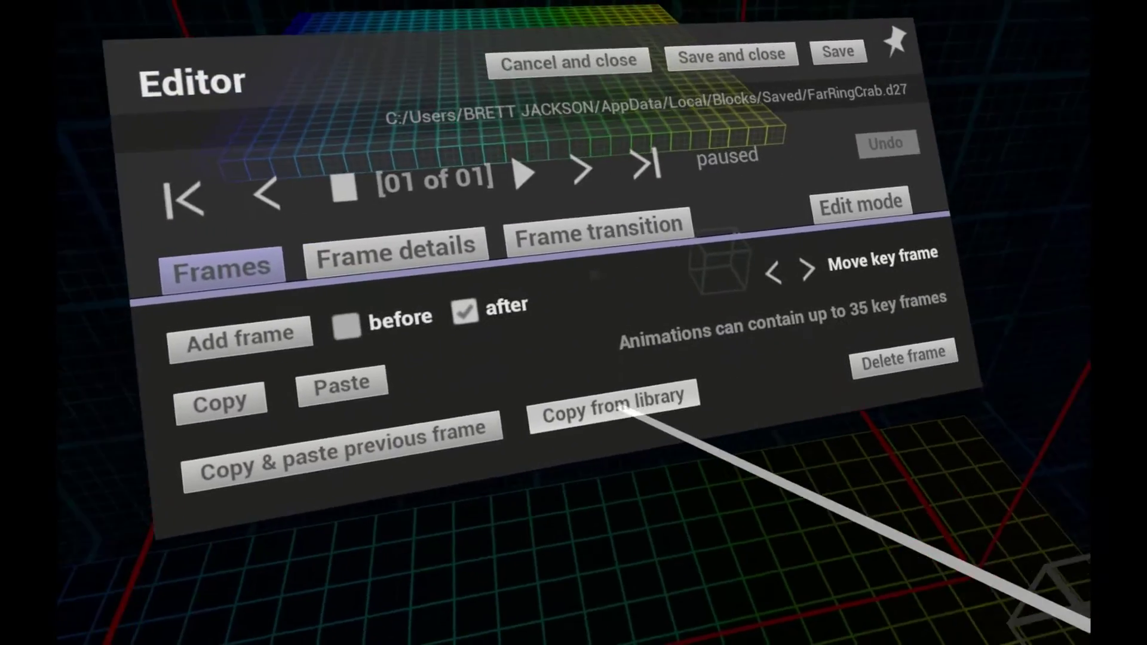
pyautogui.click(627, 427)
pyautogui.click(753, 380)
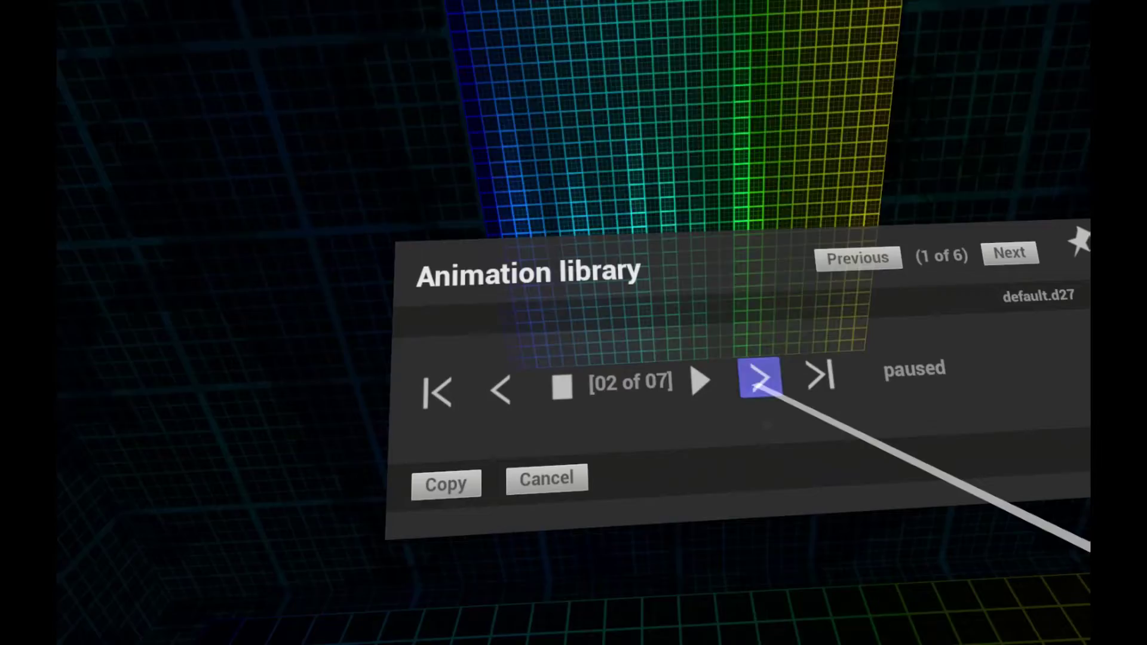
pyautogui.click(545, 476)
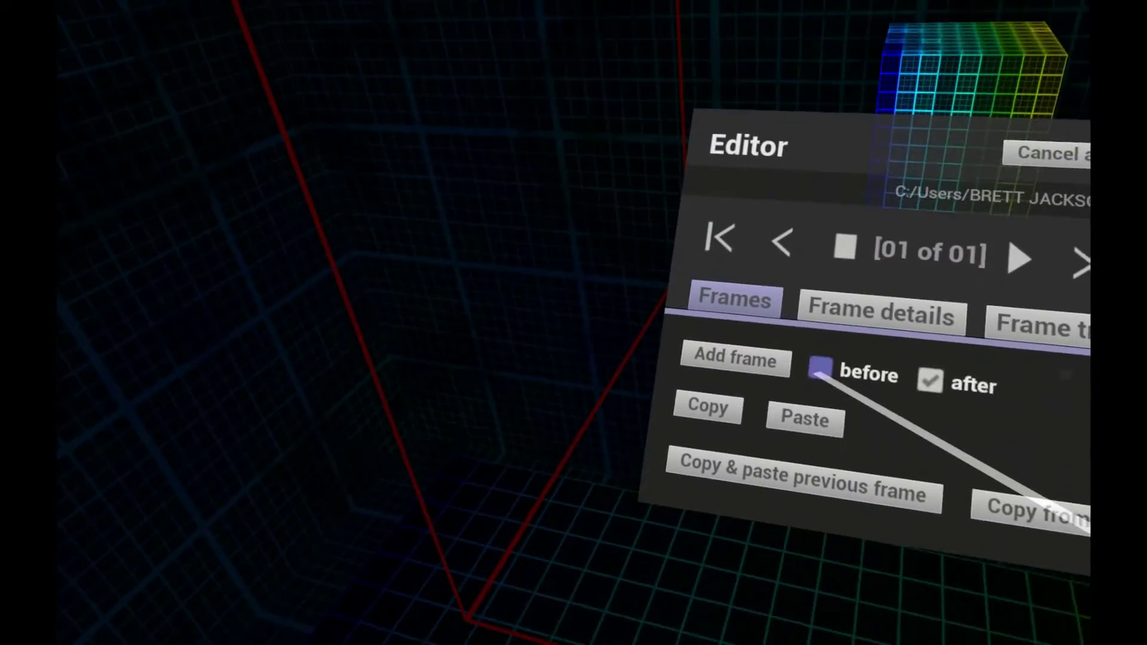
# - Add two frames after the first, then step through frames 1 to 3
pyautogui.click(755, 373)
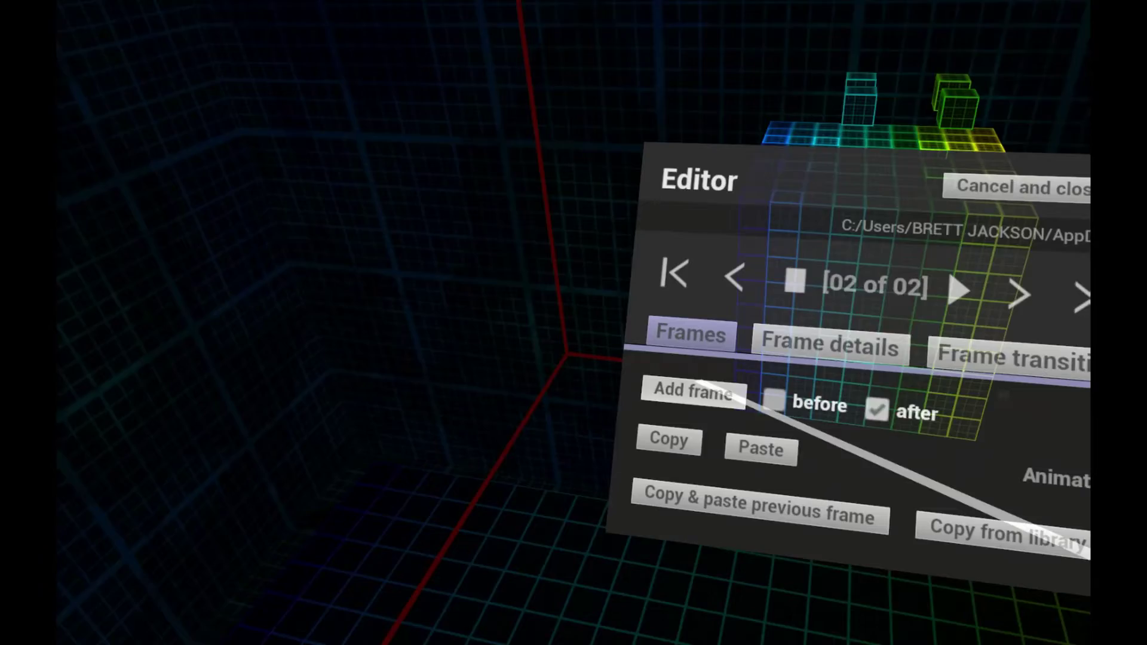
pyautogui.click(663, 412)
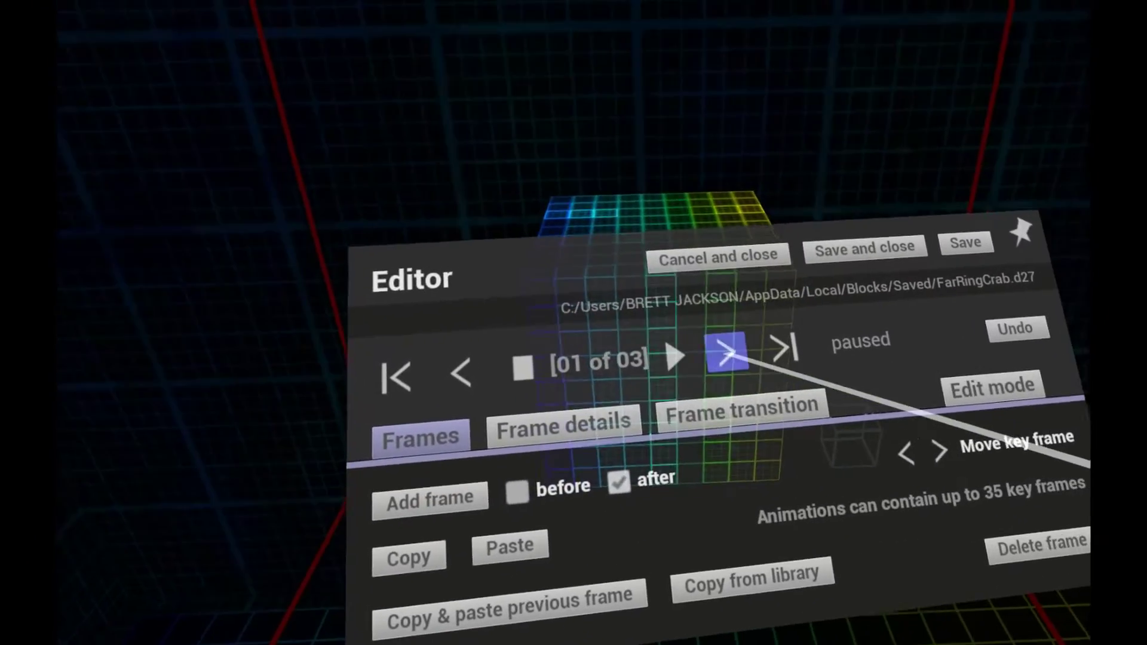
pyautogui.click(732, 351)
pyautogui.click(733, 352)
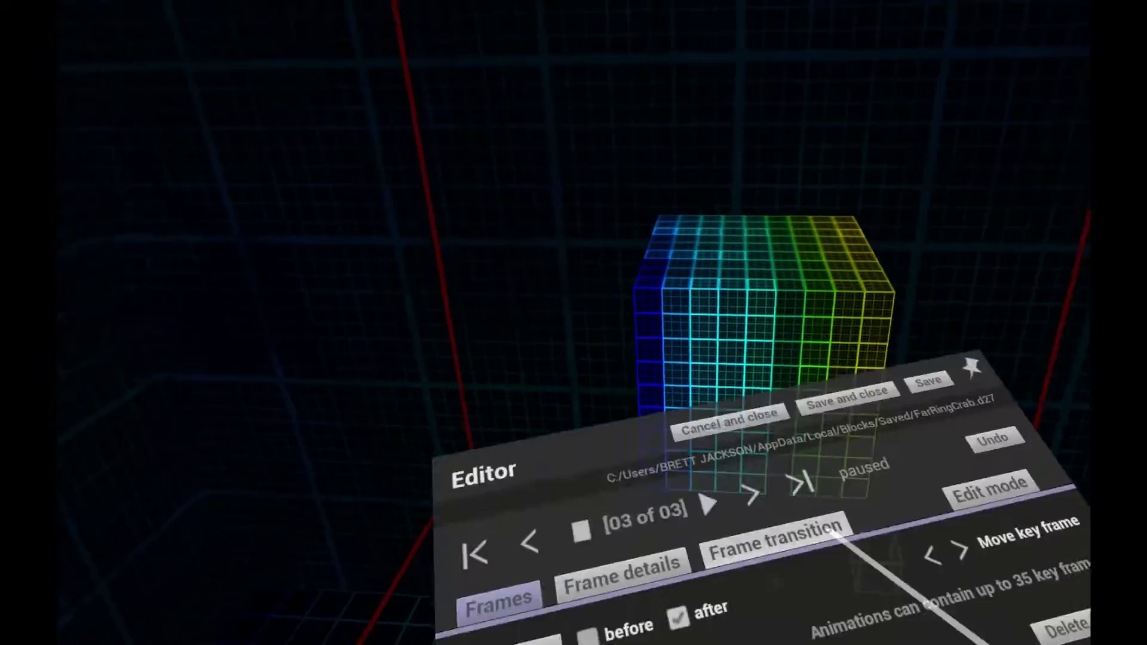
# - Turn frame 3's cube teal and set its default behaviour, trying rotate, pulsate, then jump
pyautogui.click(596, 381)
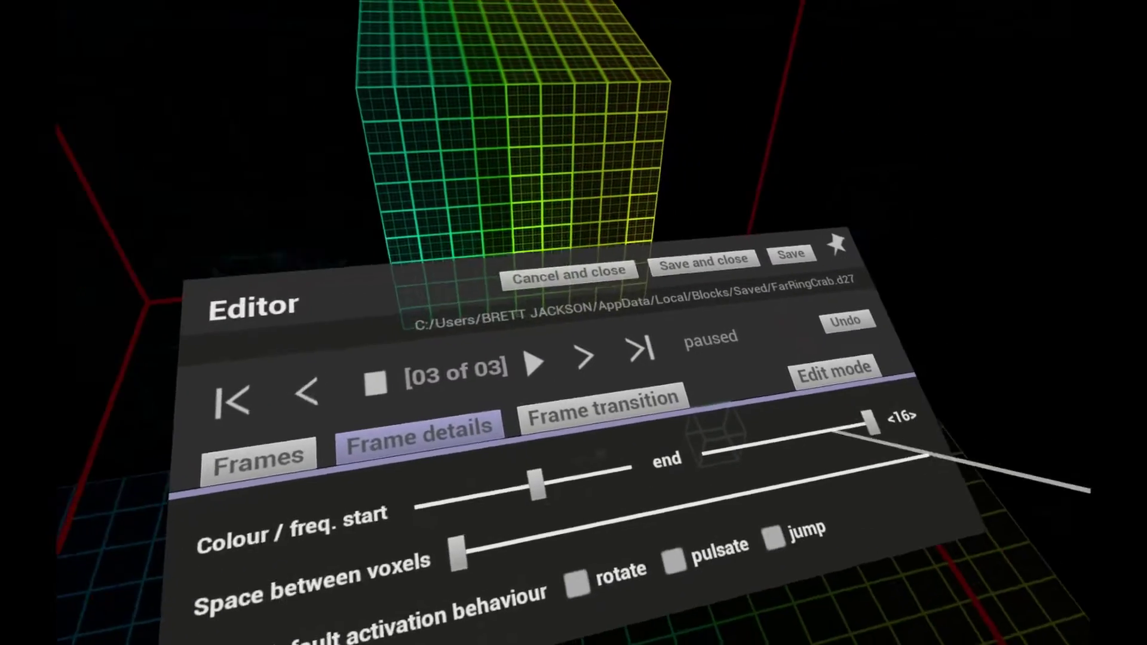
pyautogui.moveTo(870, 423); pyautogui.dragTo(866, 472)
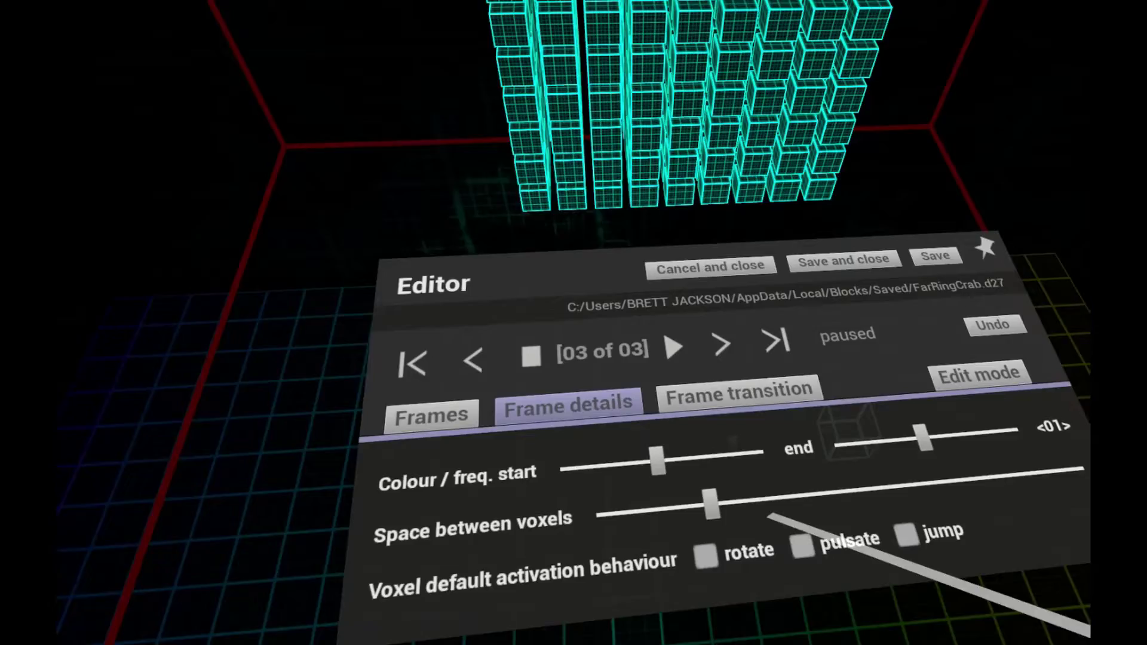
pyautogui.click(726, 566)
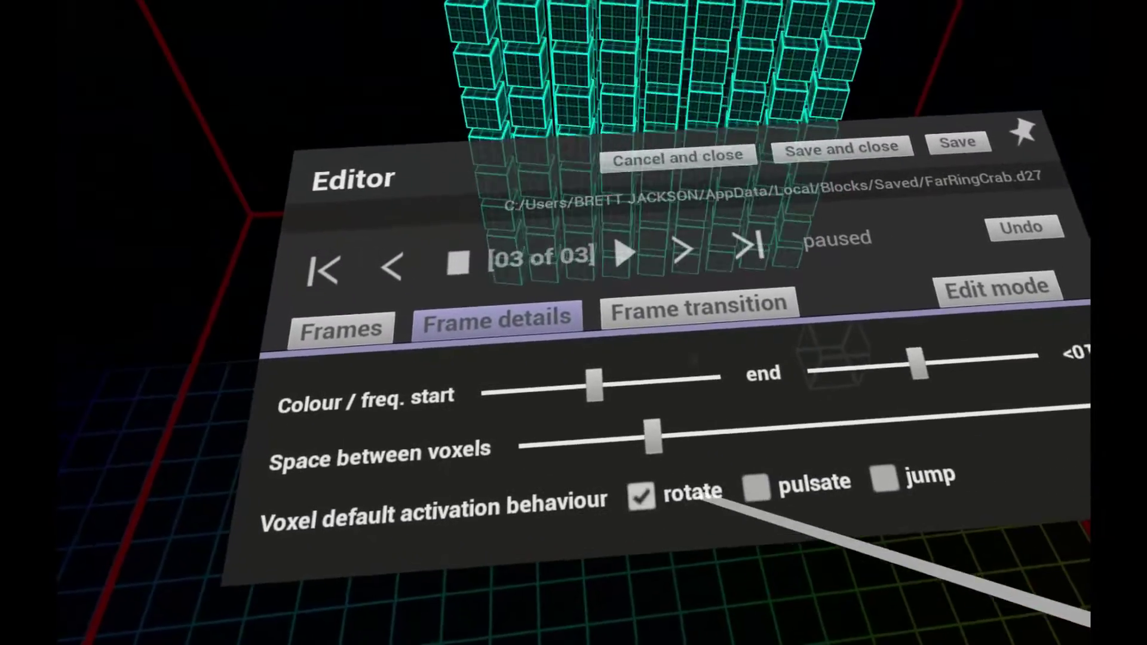
pyautogui.click(716, 433)
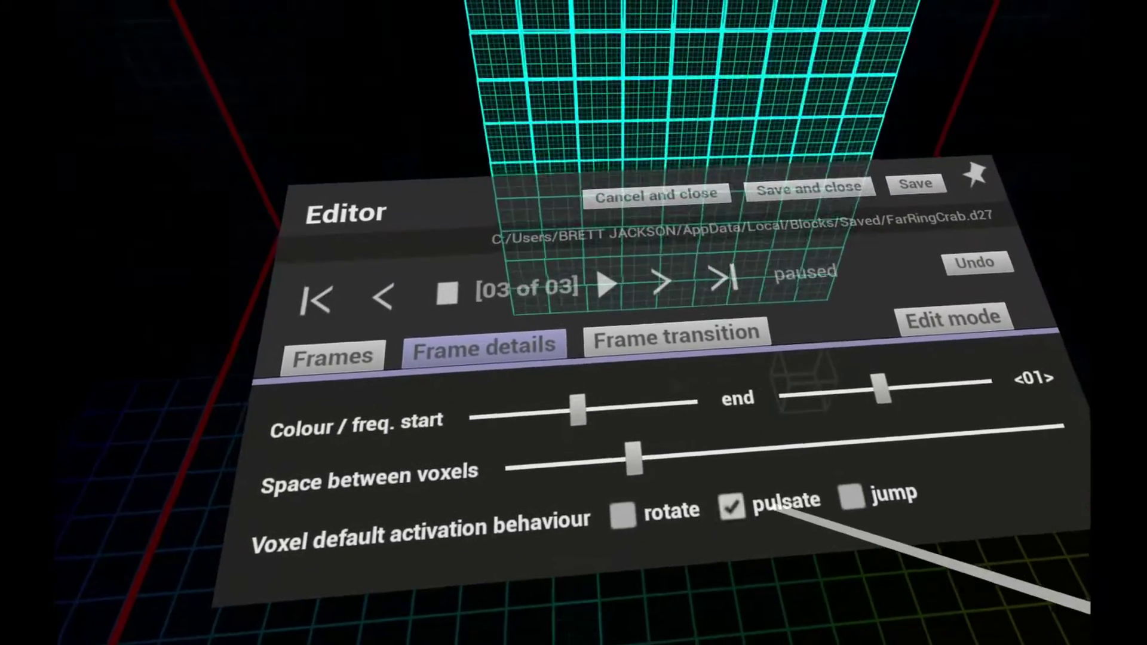
pyautogui.click(860, 606)
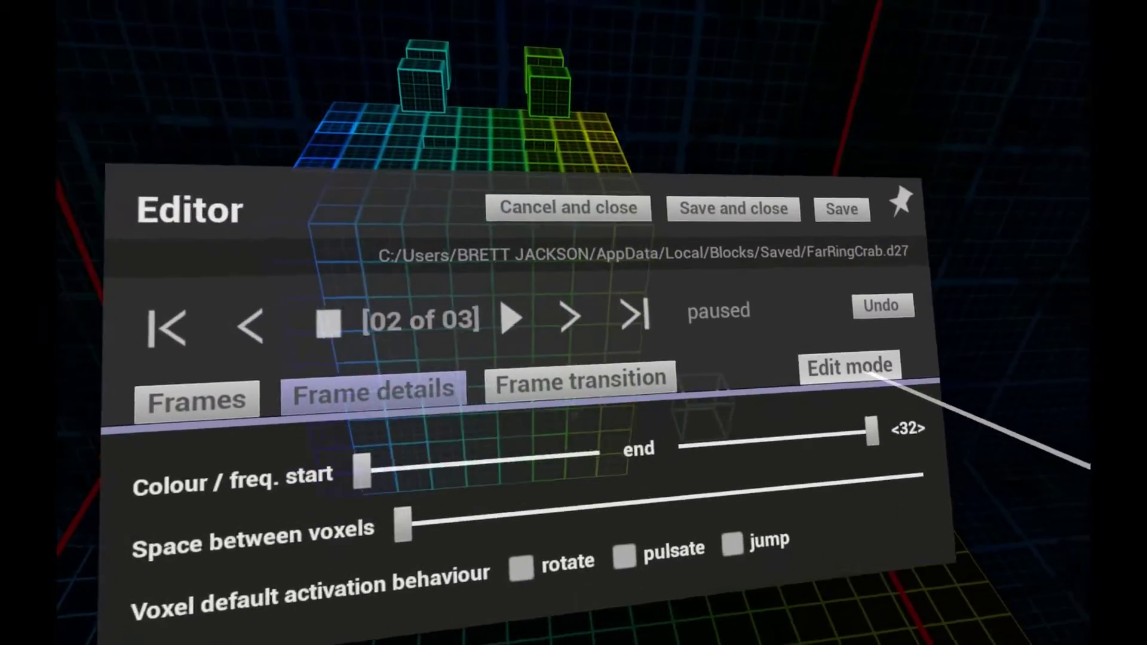
# - In Edit mode, enlarge the cursor and try Sphere and Square shapes before returning to 3D Cube
pyautogui.click(866, 372)
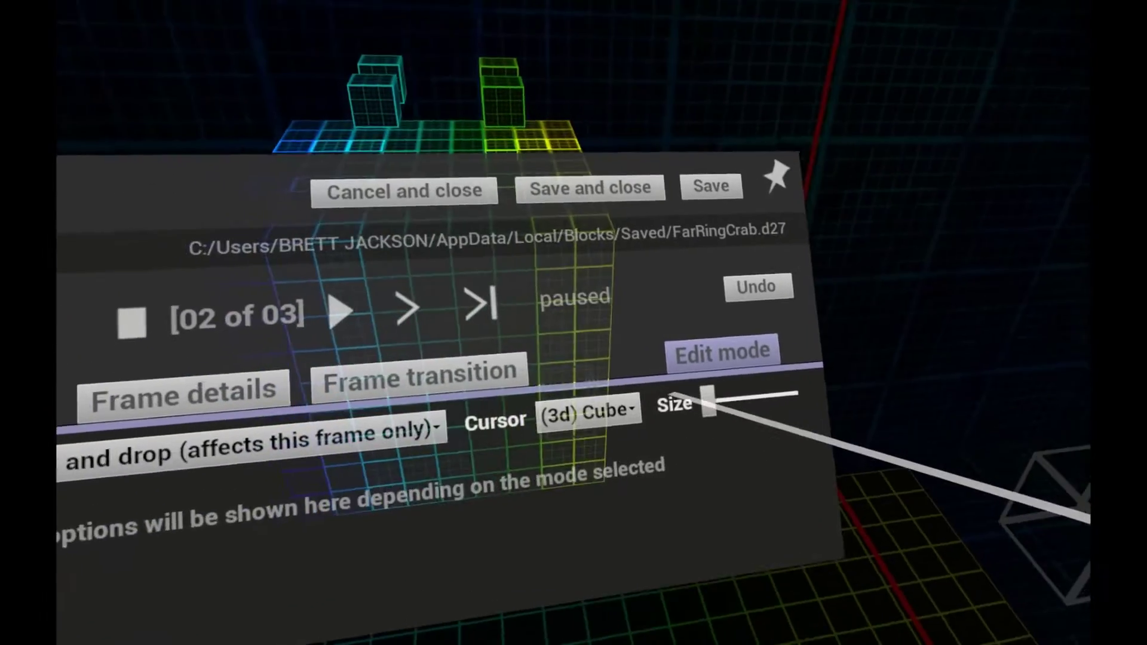
pyautogui.moveTo(708, 402); pyautogui.dragTo(773, 425)
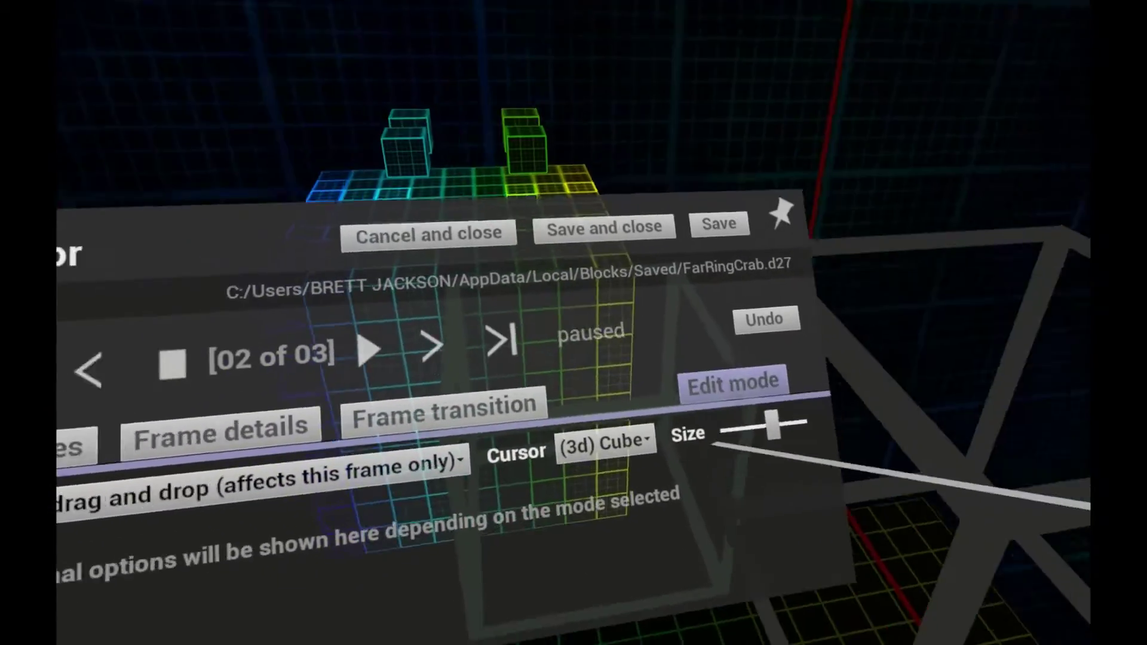
pyautogui.click(605, 441)
pyautogui.click(603, 490)
pyautogui.click(605, 440)
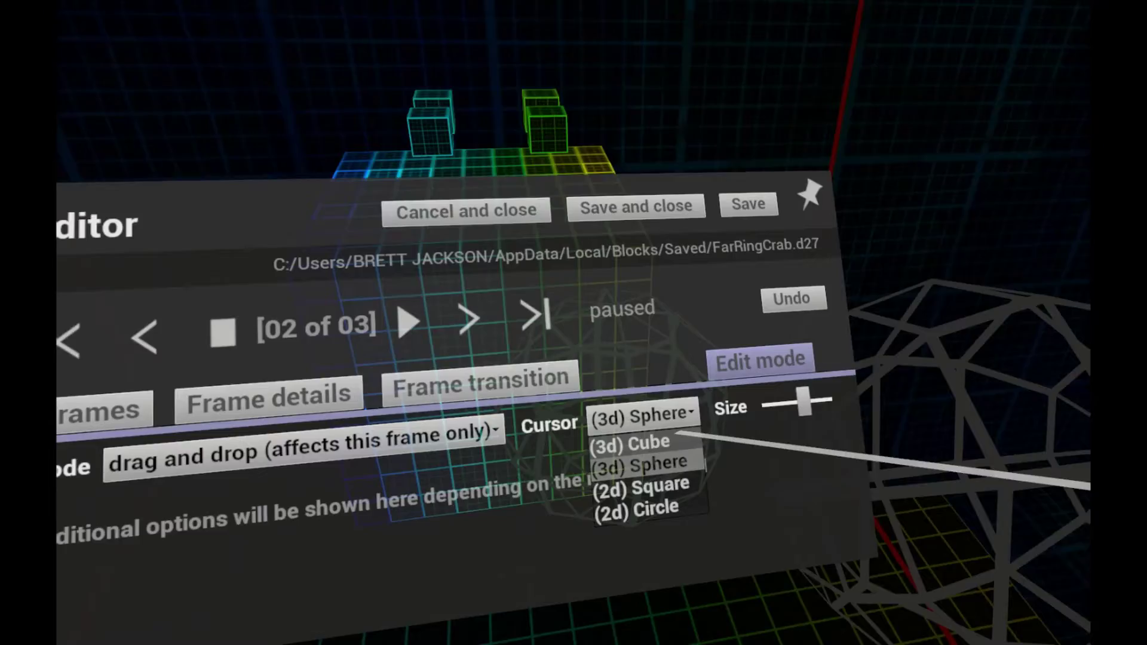
pyautogui.click(640, 486)
pyautogui.click(641, 415)
pyautogui.click(629, 443)
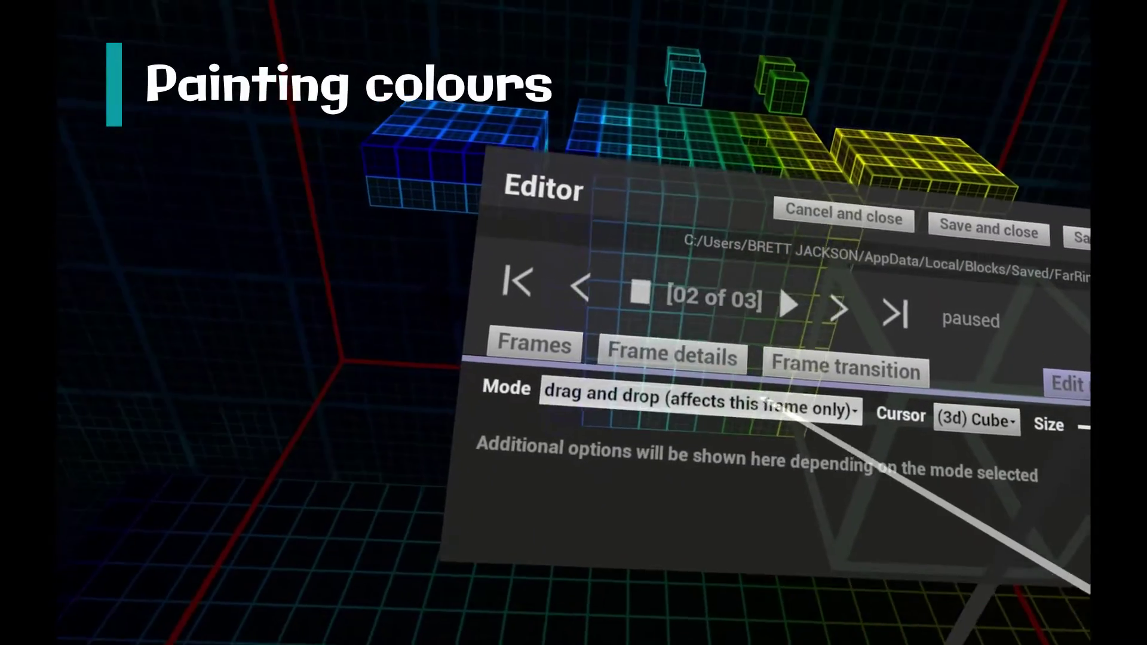
# - Paint frame 2's central block teal in paint colour mode and set amplitude auto increase to 11%
pyautogui.click(794, 412)
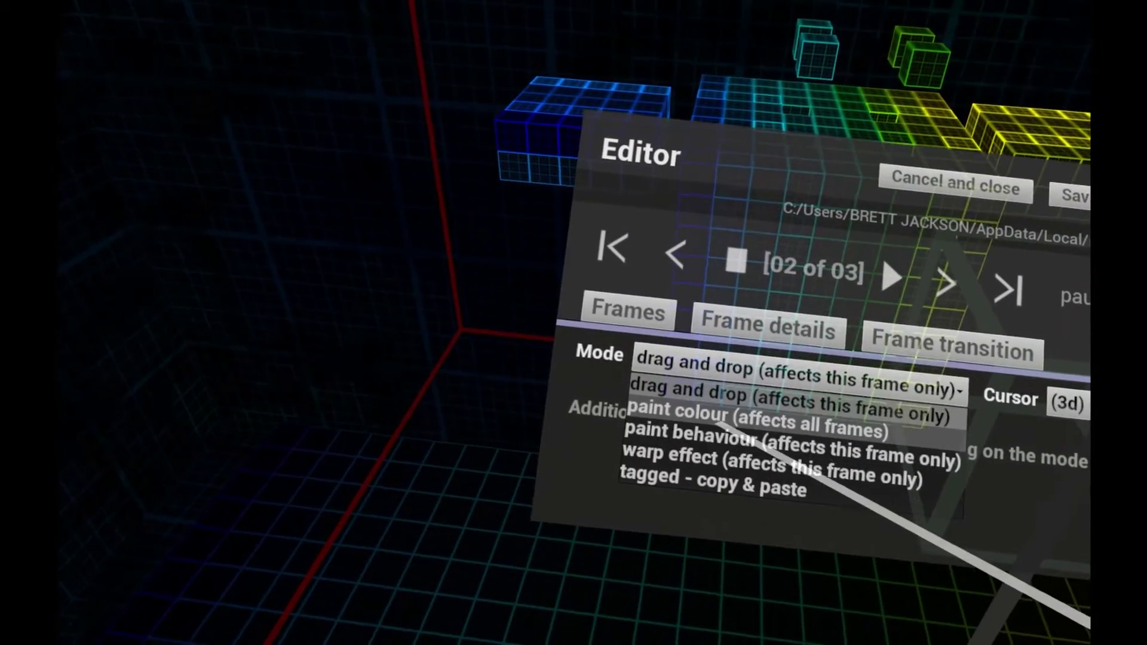
pyautogui.click(752, 418)
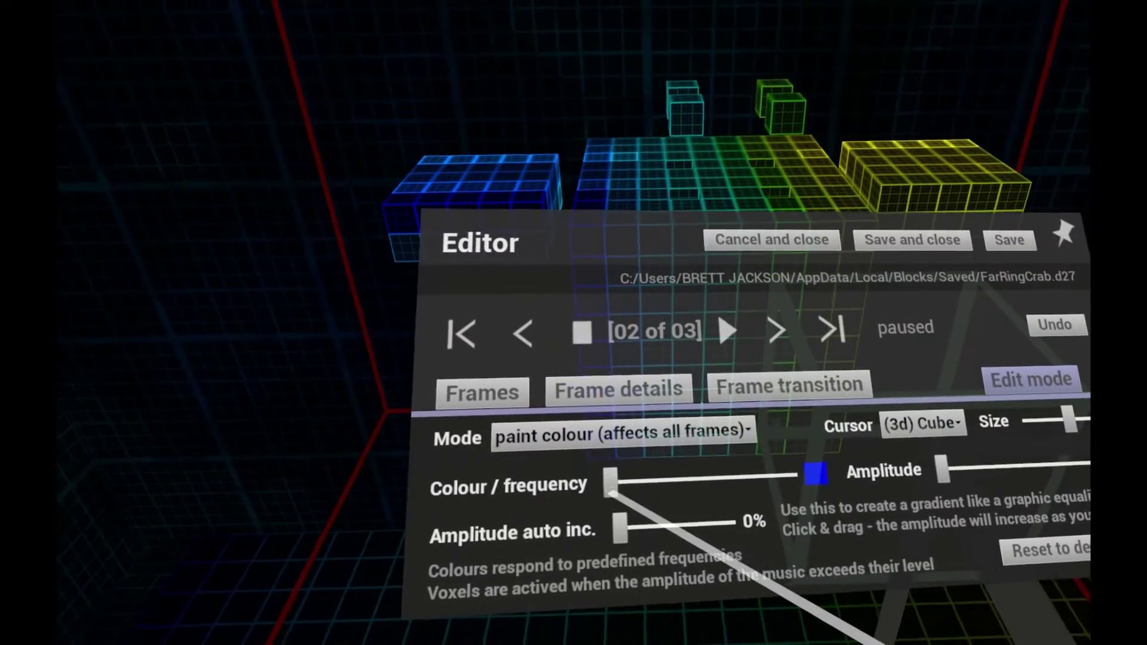
pyautogui.moveTo(610, 487); pyautogui.dragTo(699, 478)
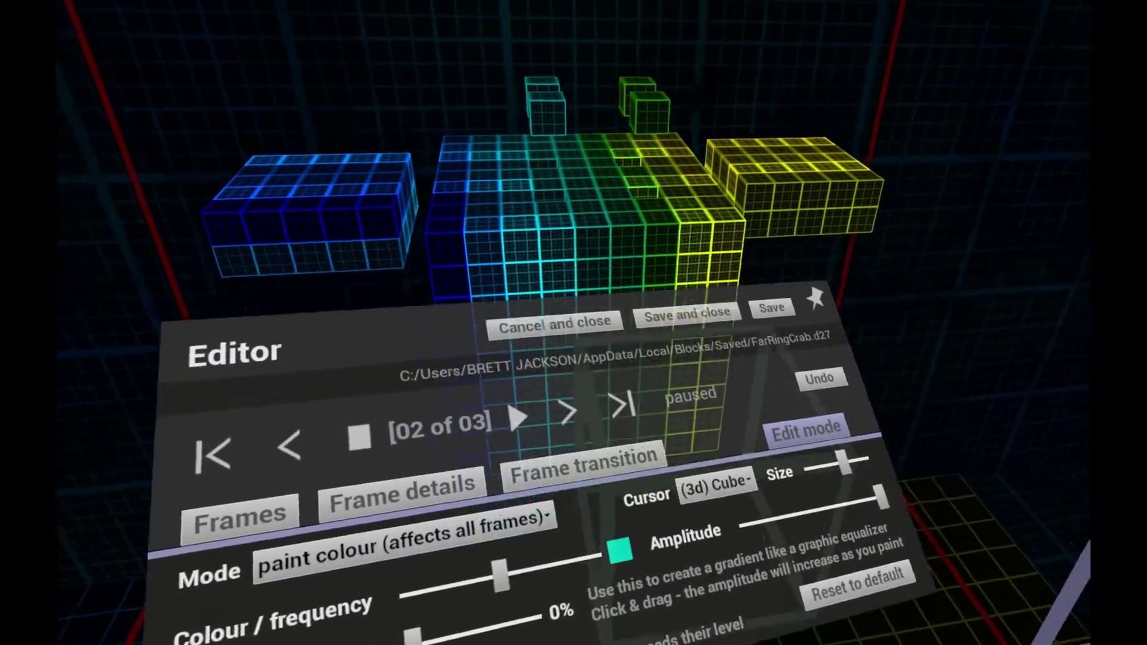
pyautogui.moveTo(743, 461)
pyautogui.mouseDown()
pyautogui.moveTo(731, 405)
pyautogui.moveTo(696, 519)
pyautogui.mouseUp()
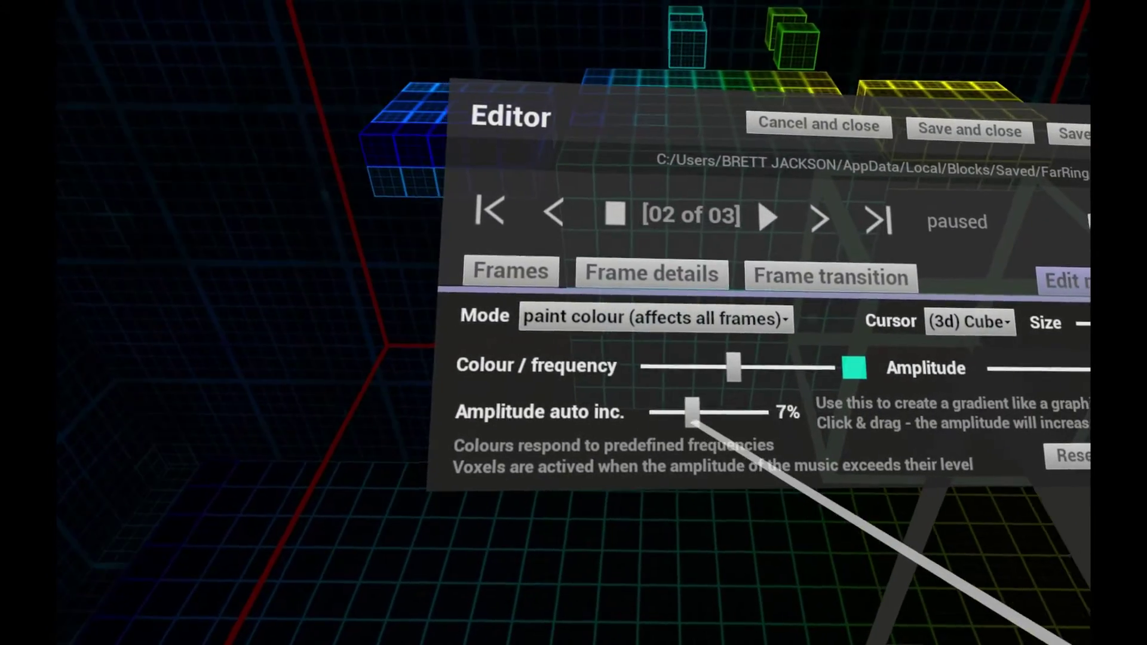
pyautogui.moveTo(700, 418); pyautogui.dragTo(710, 417)
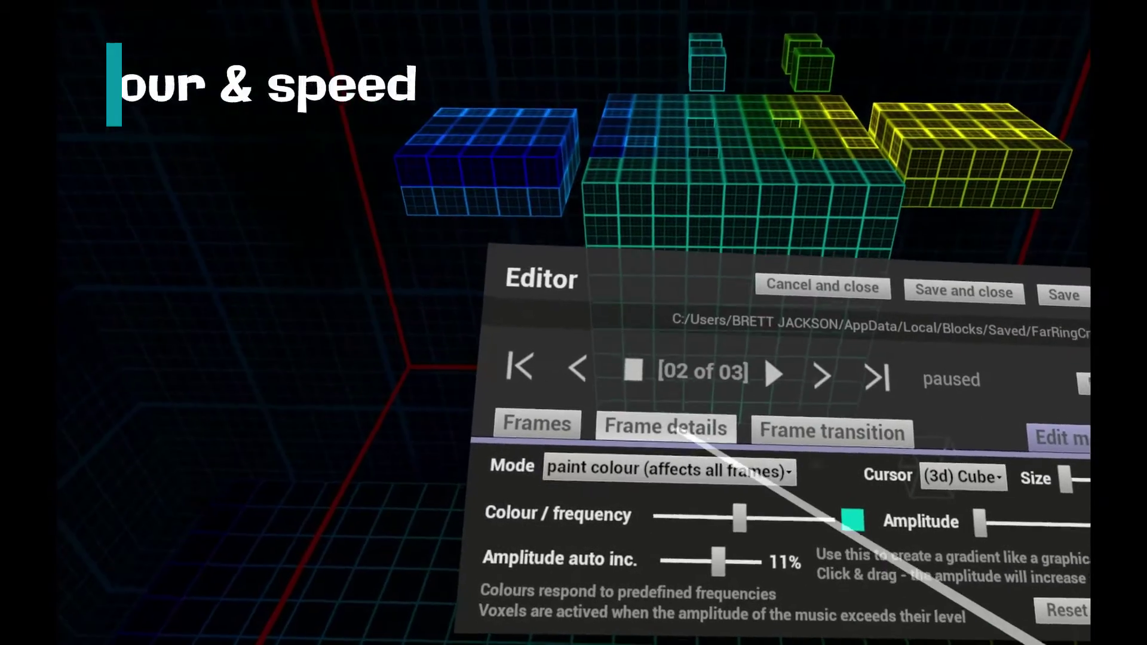
# - Review frame details, then set the rotate behaviour back to default
pyautogui.click(713, 411)
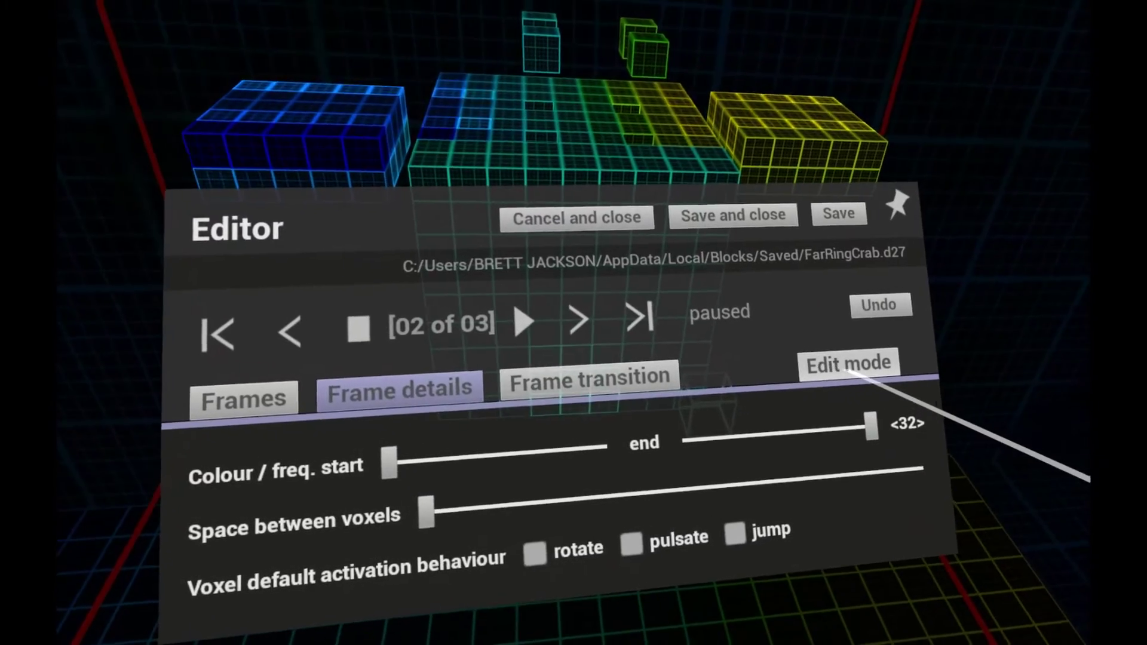
pyautogui.click(848, 367)
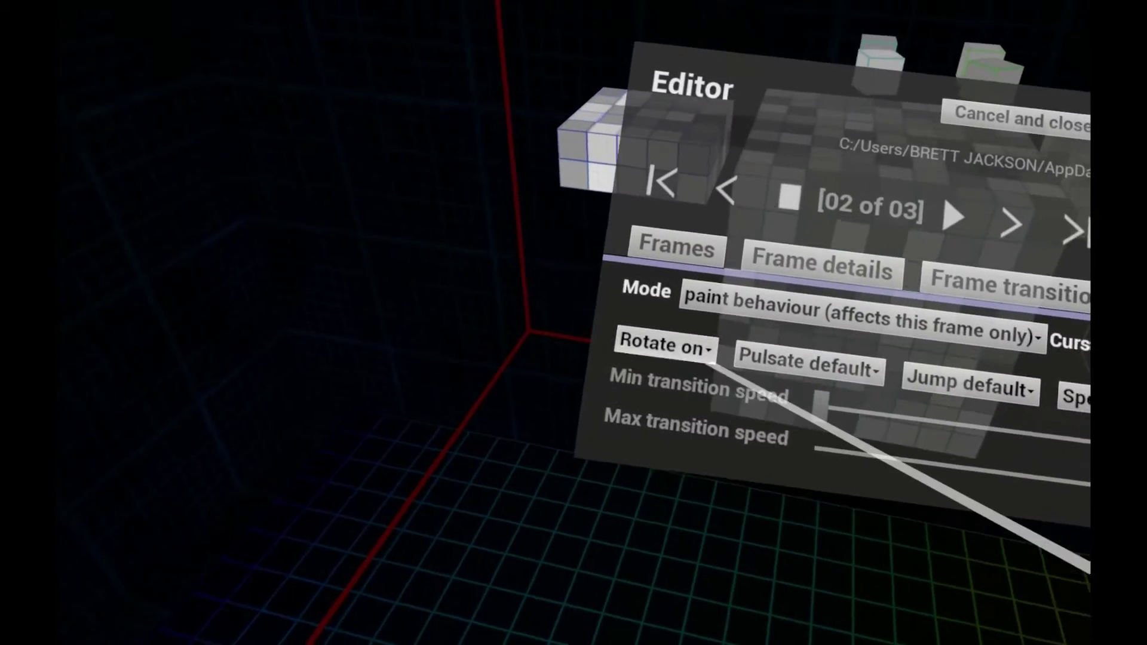
pyautogui.click(674, 335)
pyautogui.click(659, 352)
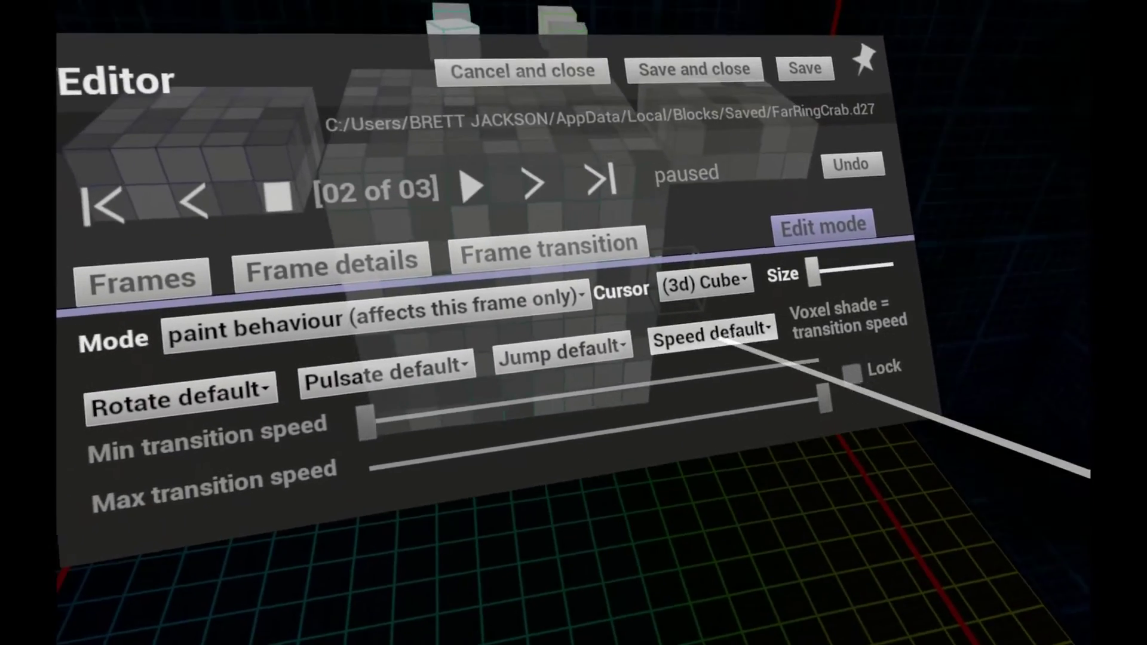
# - Paint the speed update behaviour with locked minimum and maximum transition speeds, then return to frame 1
pyautogui.click(693, 335)
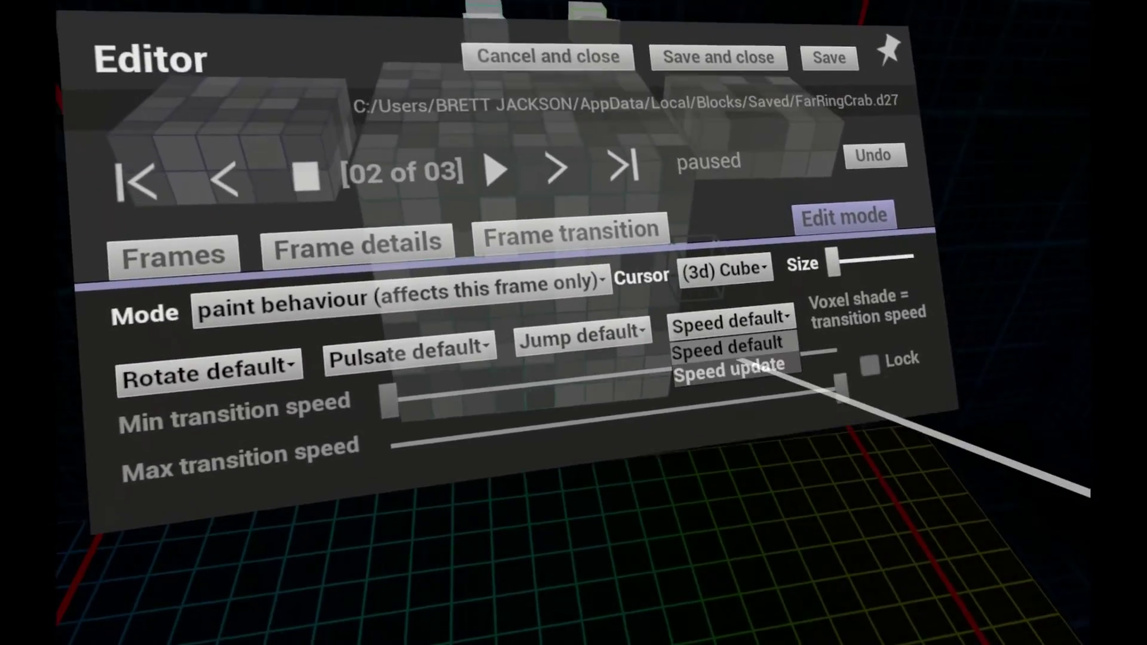
pyautogui.click(716, 369)
pyautogui.click(824, 378)
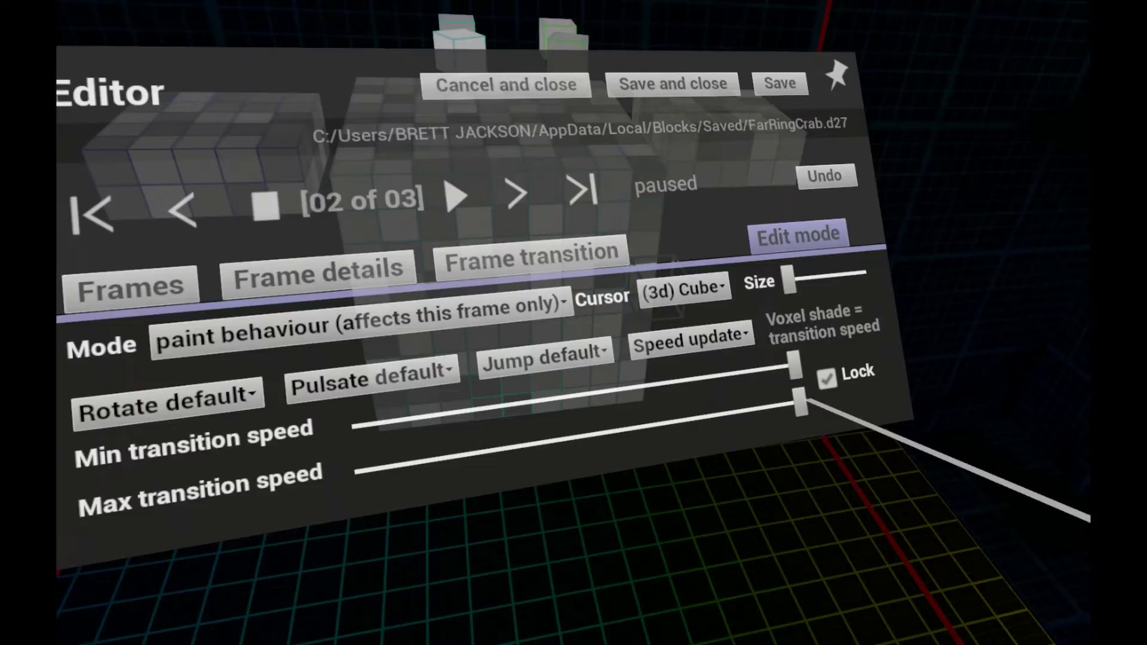
pyautogui.moveTo(824, 409); pyautogui.dragTo(772, 482)
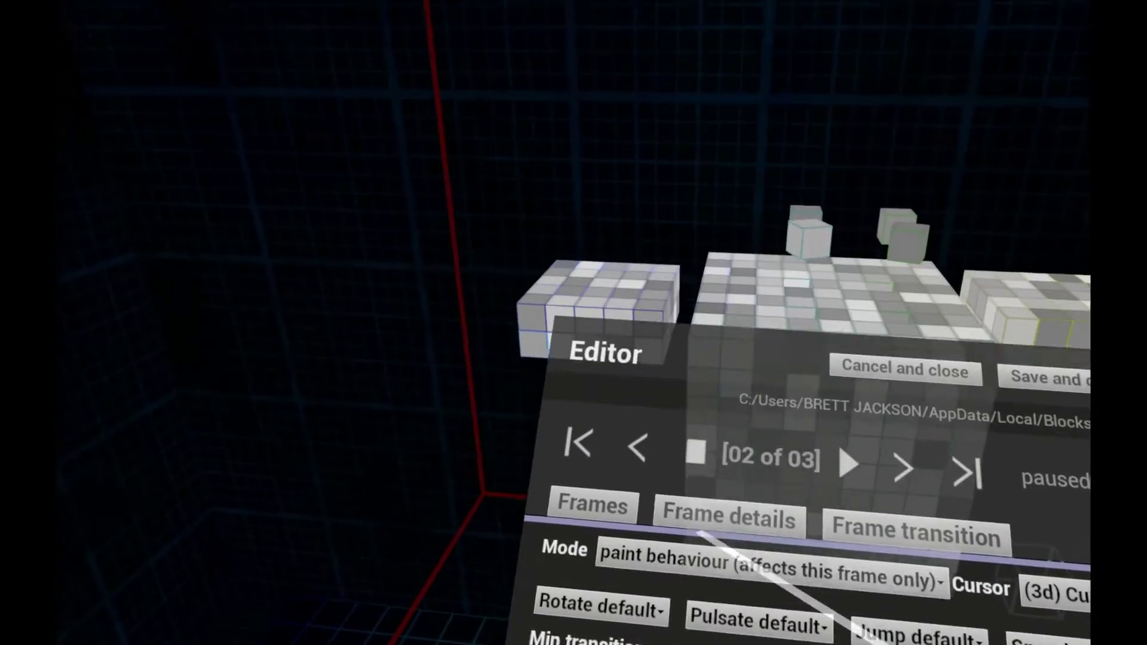
pyautogui.click(624, 475)
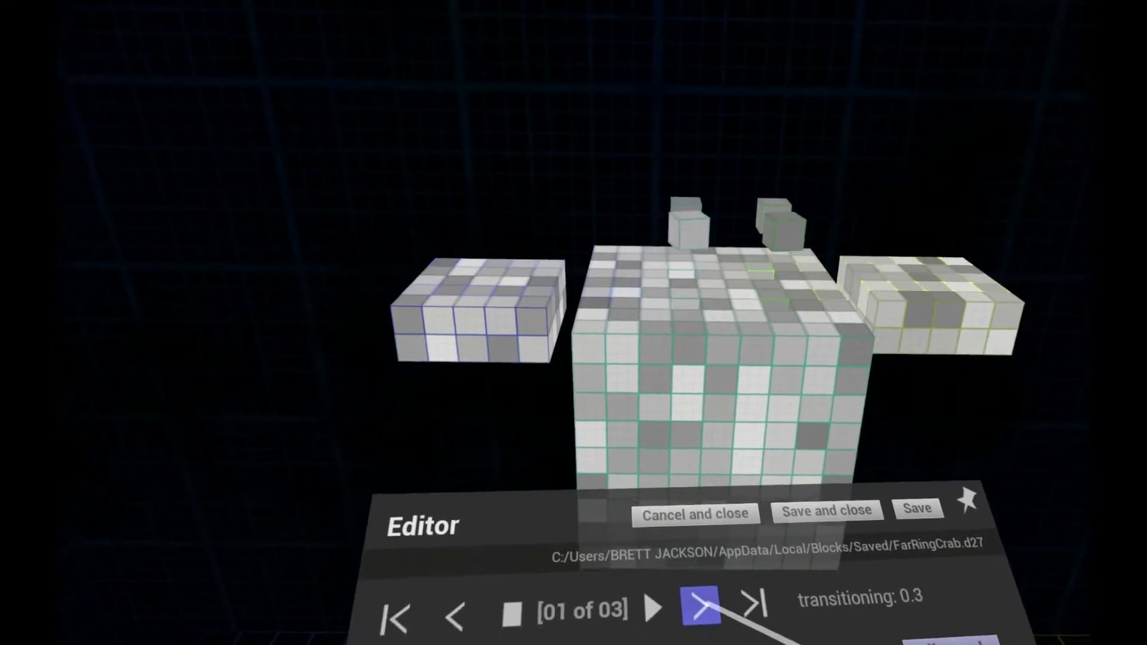
# - Play the transition from frame 1's single cube and stop playback on frame 2
pyautogui.click(595, 548)
pyautogui.click(542, 548)
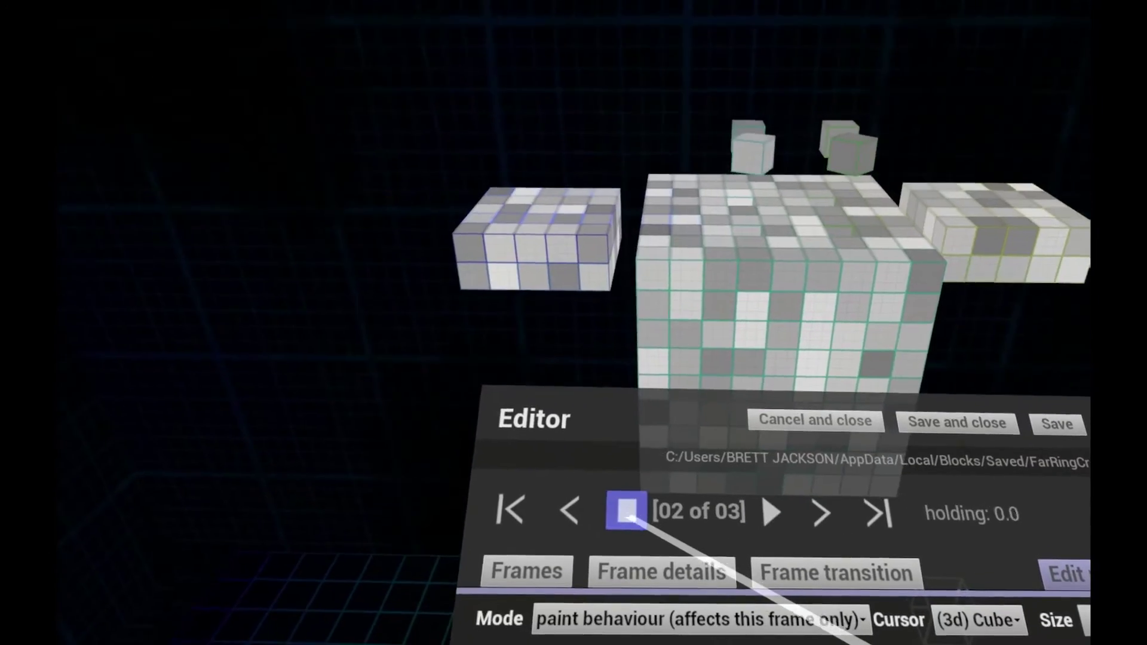
pyautogui.click(566, 571)
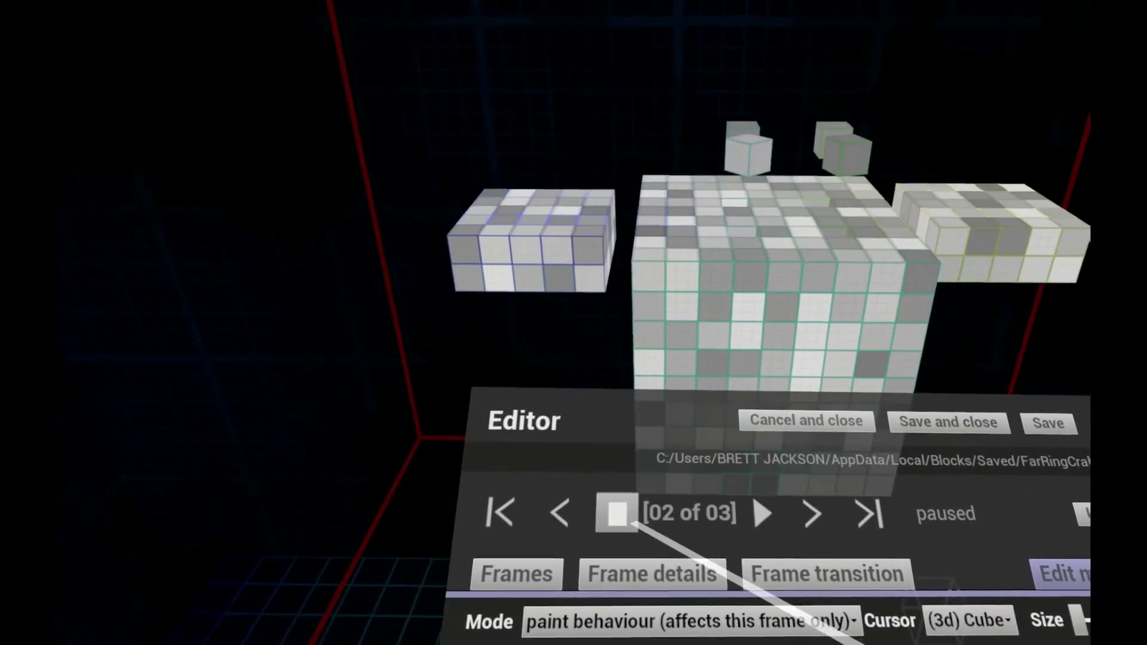
pyautogui.click(588, 500)
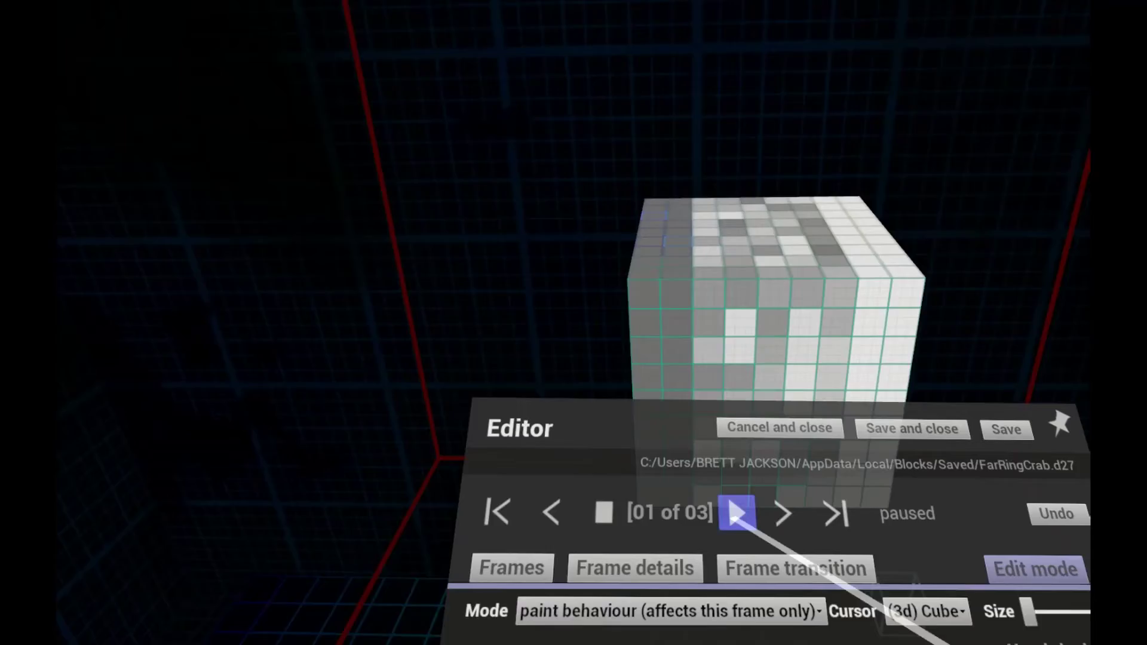
pyautogui.click(736, 513)
pyautogui.click(603, 513)
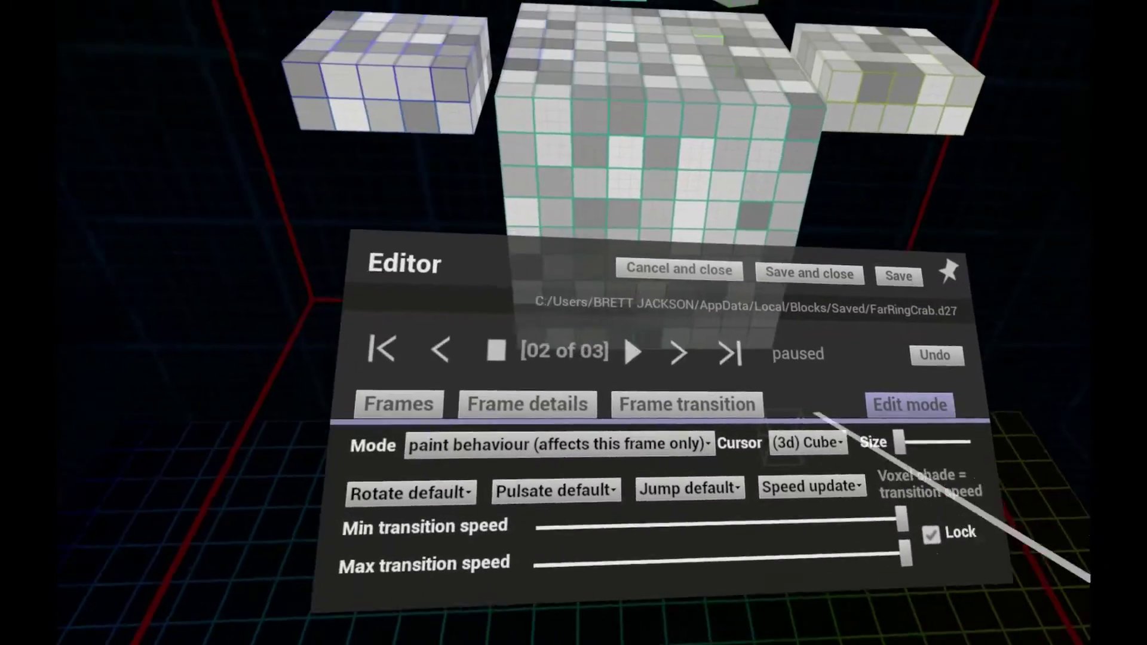
pyautogui.click(657, 445)
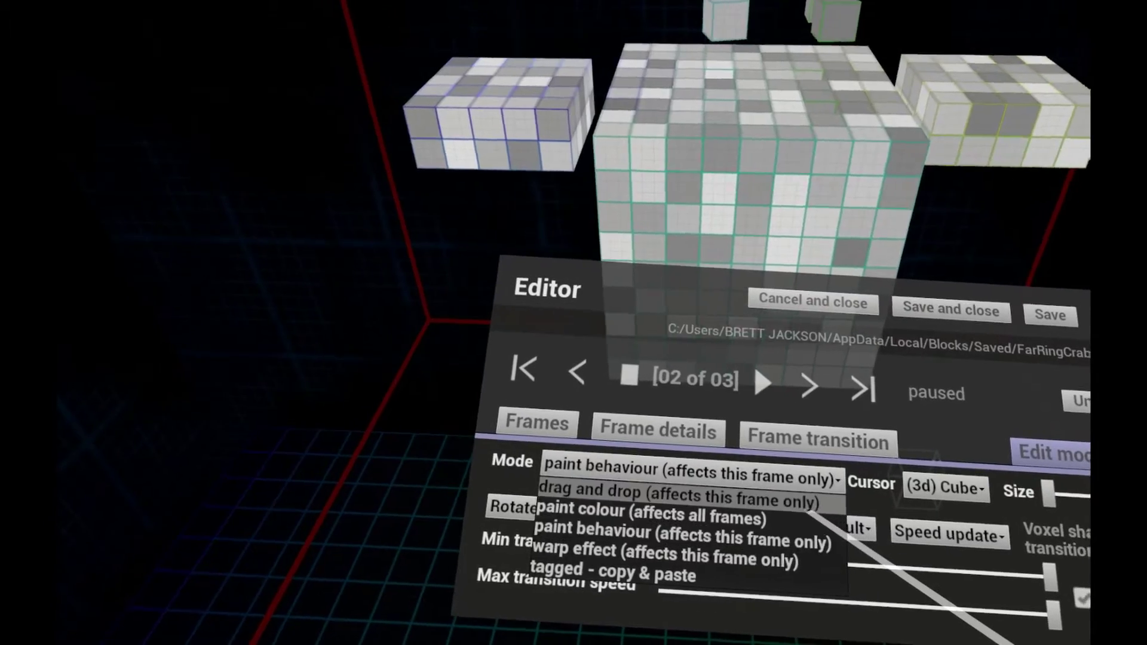
# - Switch to drag and drop mode, move to frame 3, and change to warp effect mode
pyautogui.click(812, 507)
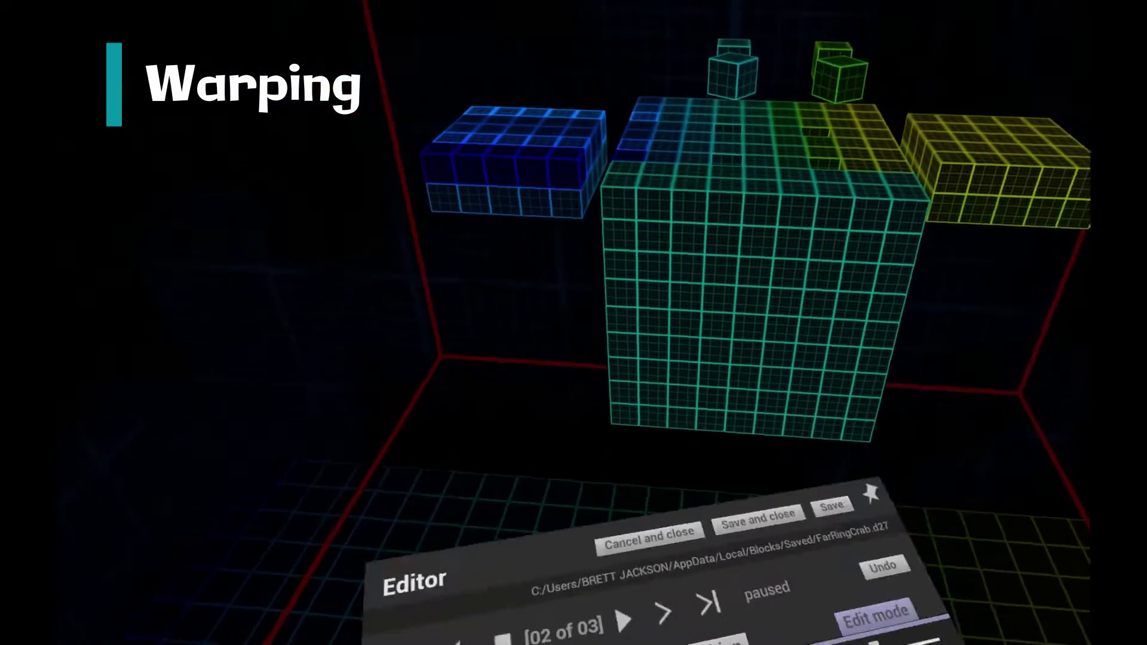
pyautogui.click(756, 512)
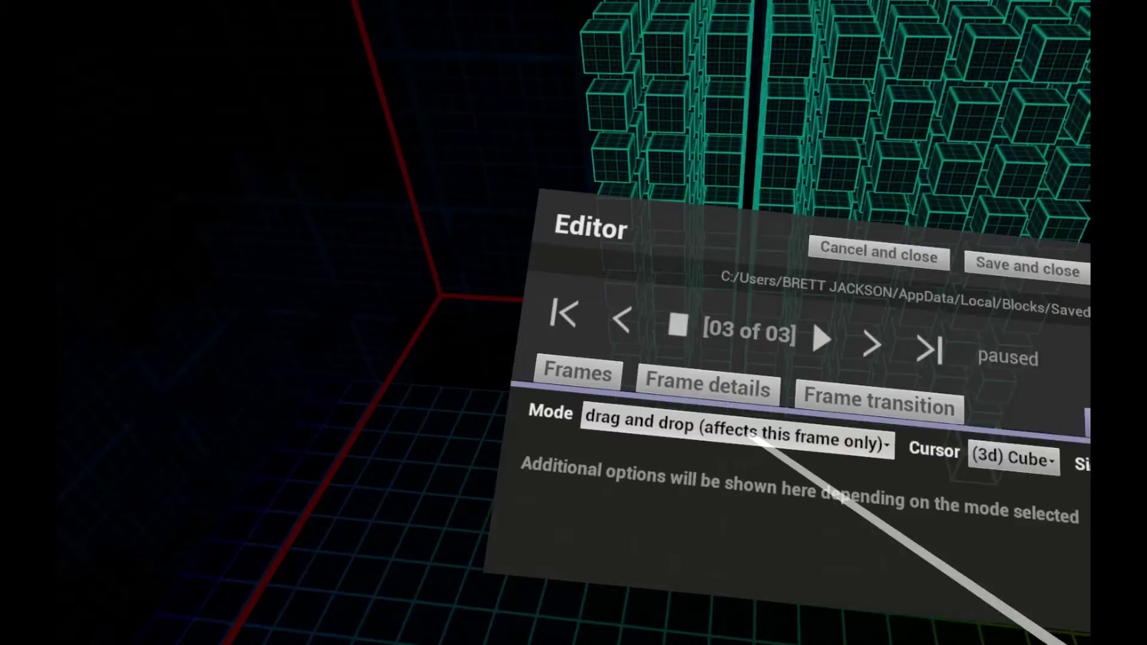
pyautogui.click(750, 436)
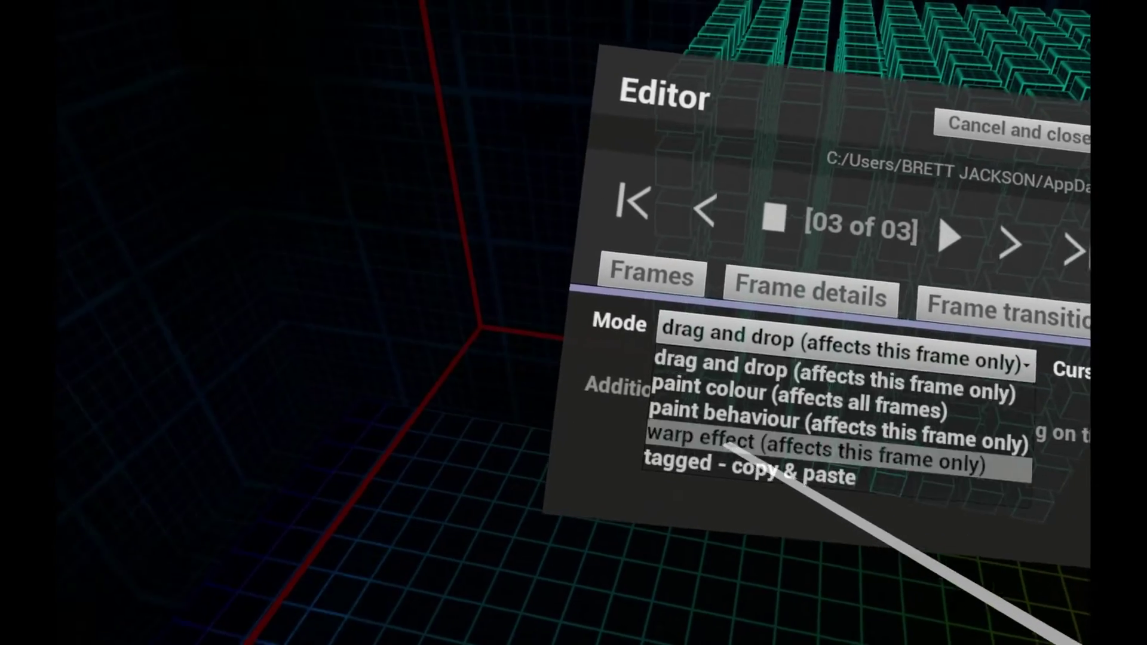
pyautogui.click(724, 444)
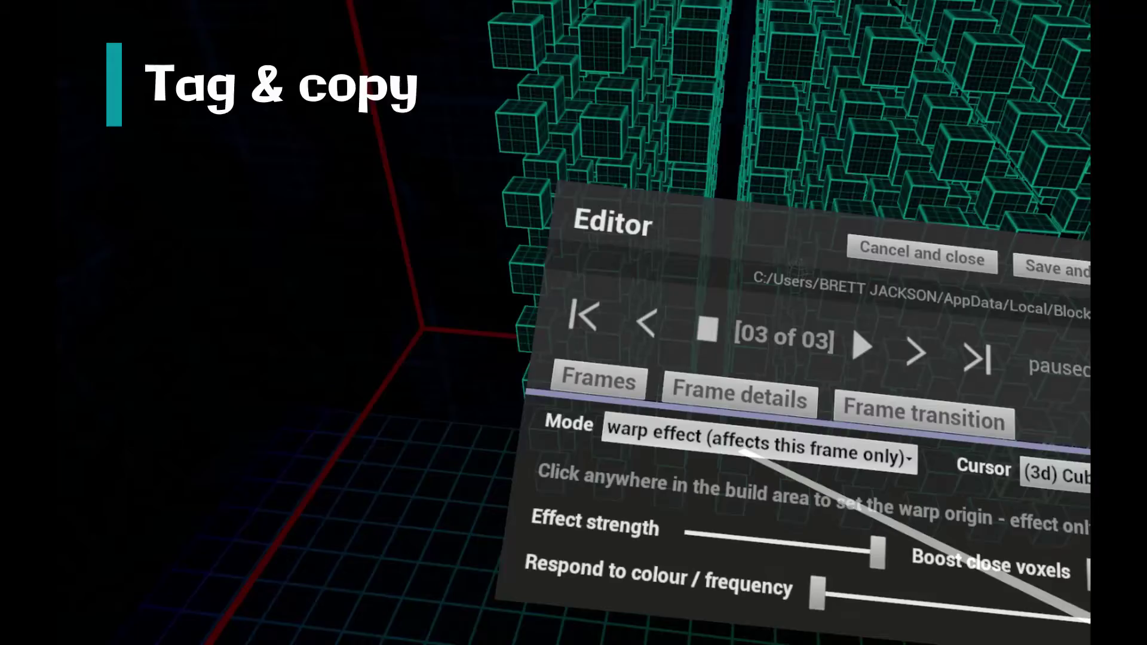
# - Switch to tagged copy & paste mode and make frame 2 the source frame
pyautogui.click(741, 452)
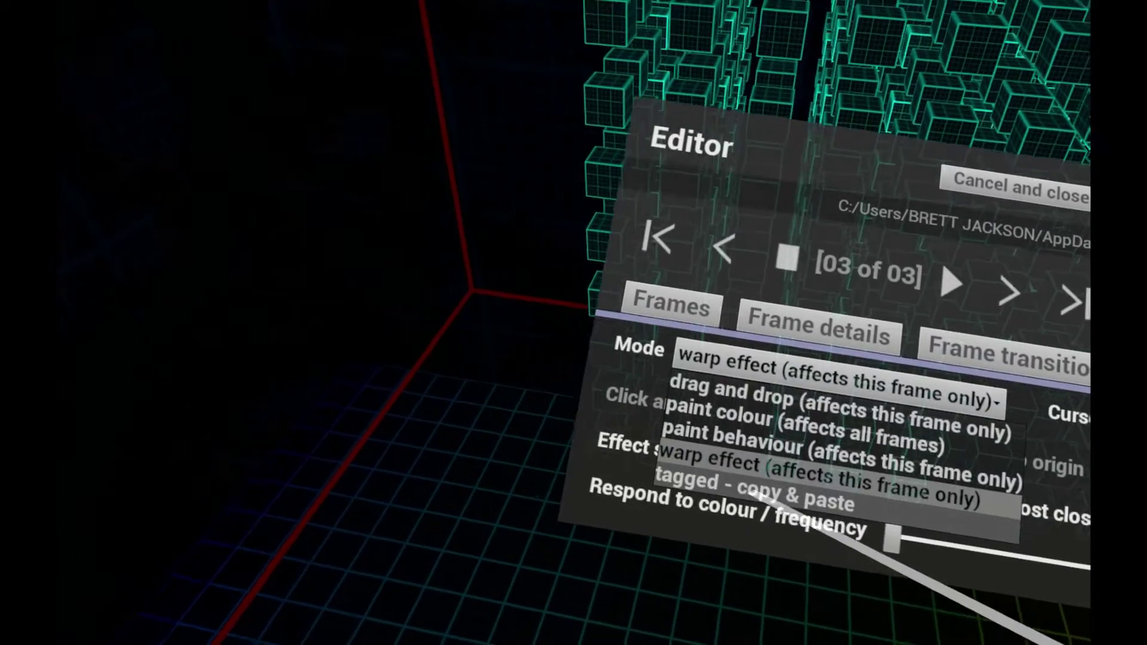
pyautogui.click(749, 491)
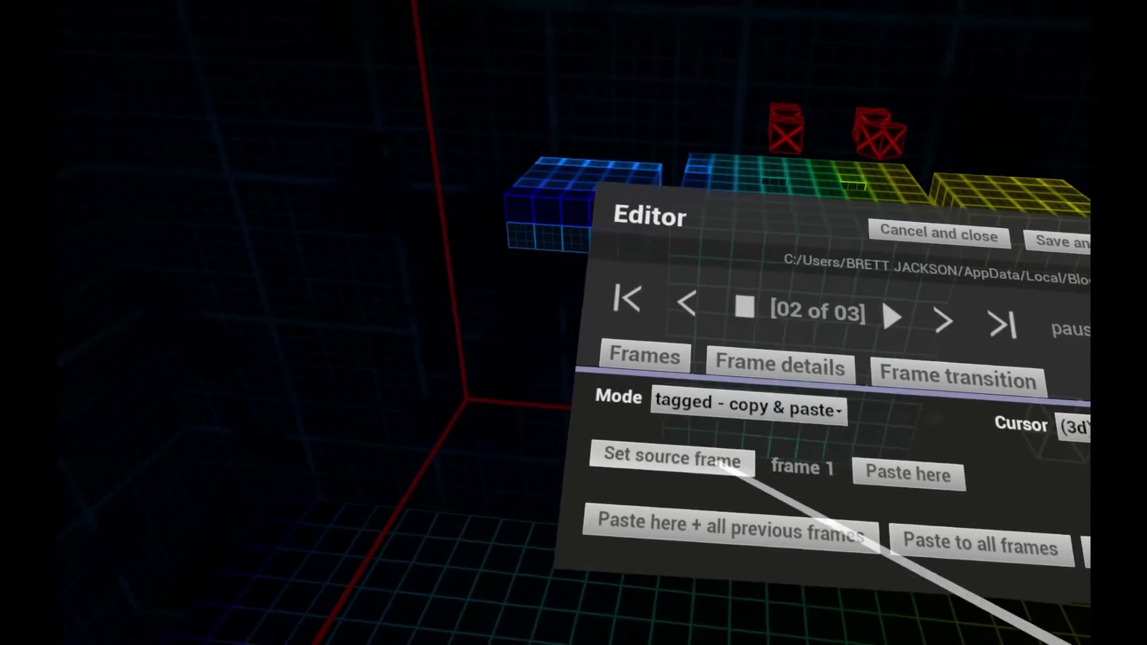
pyautogui.click(716, 460)
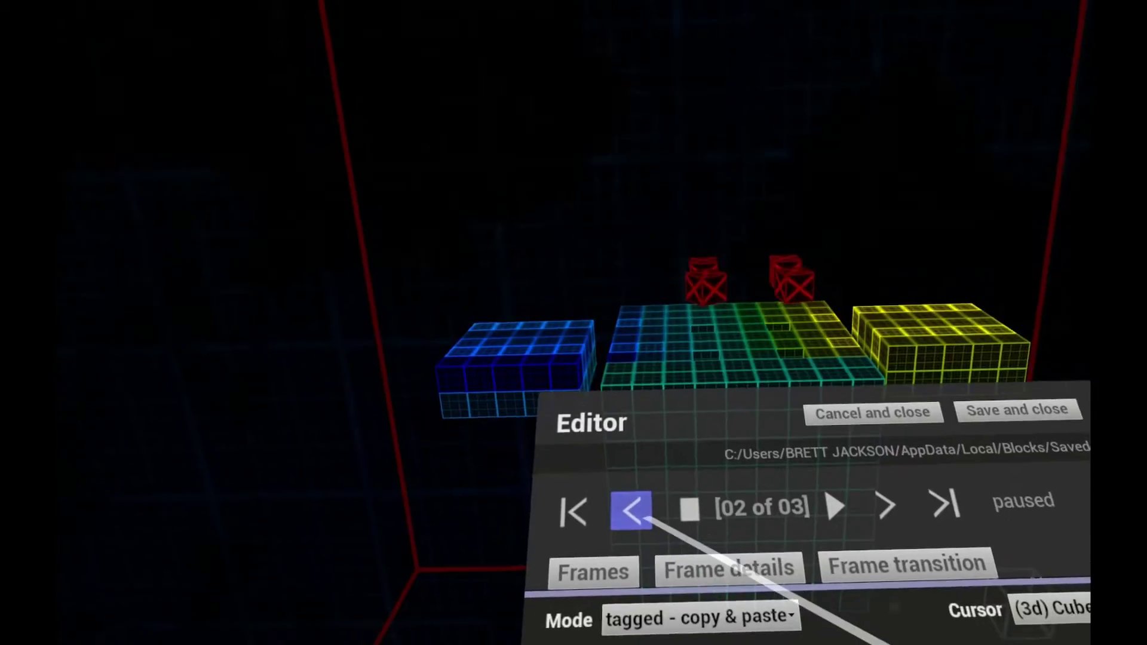
# - Paste the two tagged cubes into frame 1, then clear the tags
pyautogui.click(535, 400)
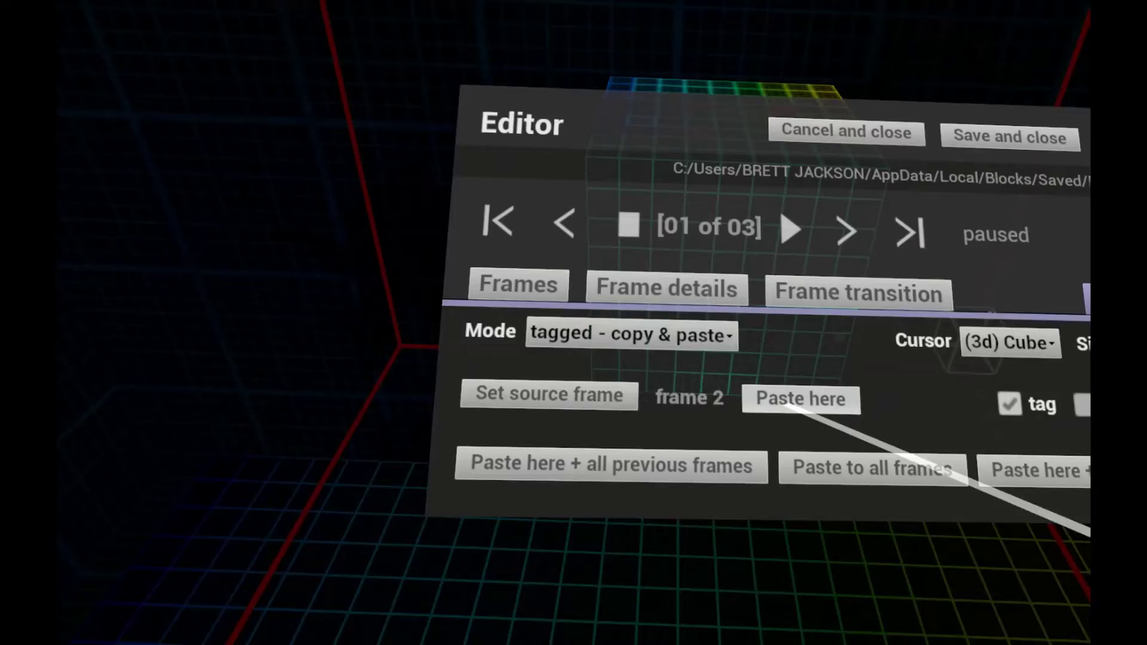
pyautogui.click(865, 441)
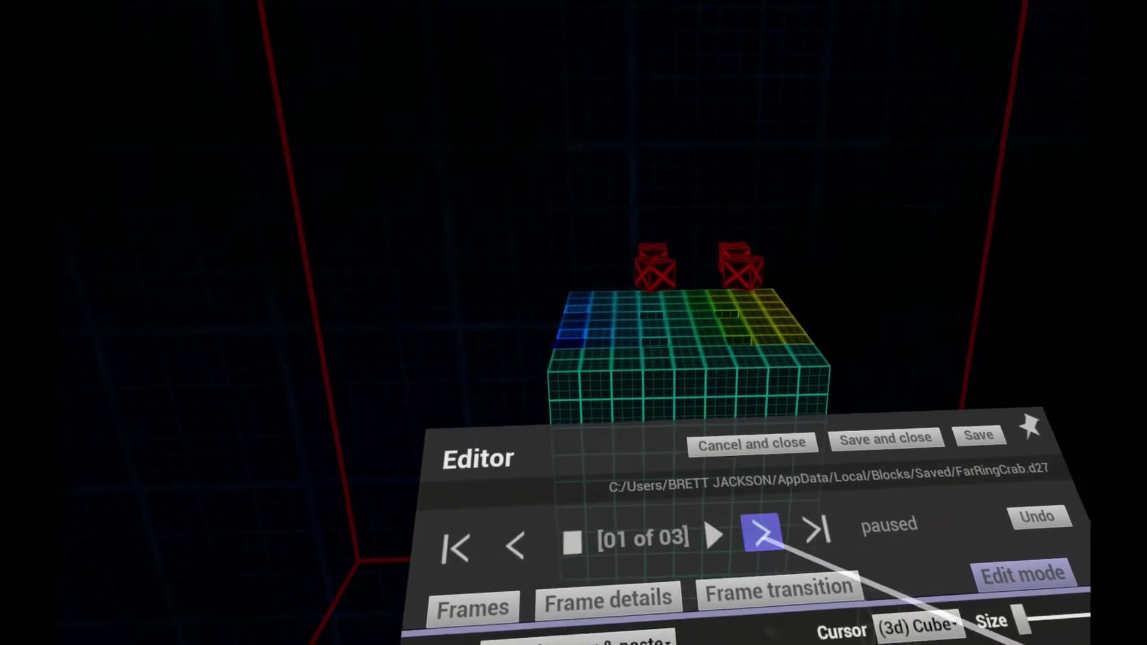
pyautogui.click(762, 533)
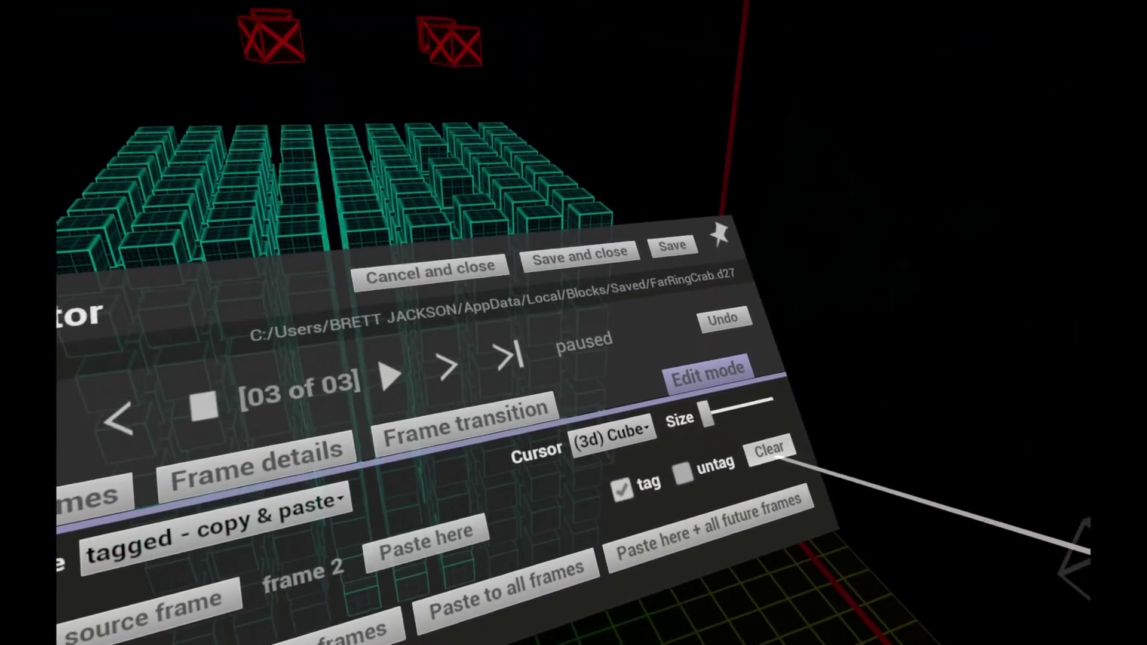
pyautogui.click(793, 463)
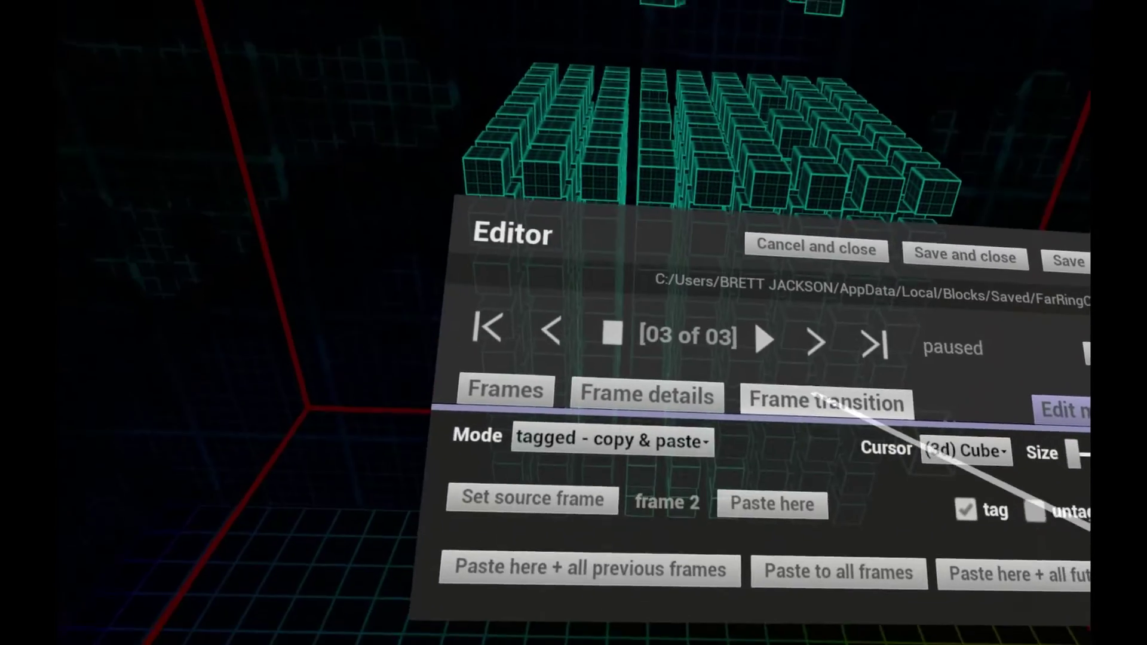
# - Lengthen frame 2's transition duration to about 2.68 seconds in the Frame transition settings
pyautogui.click(834, 523)
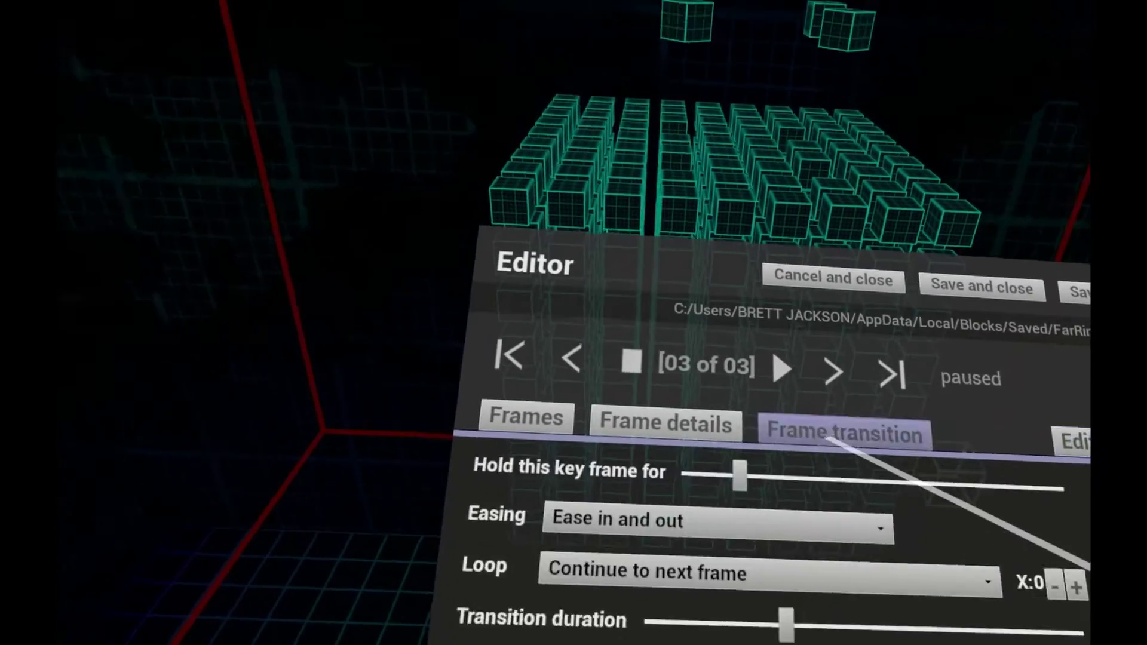
pyautogui.click(579, 463)
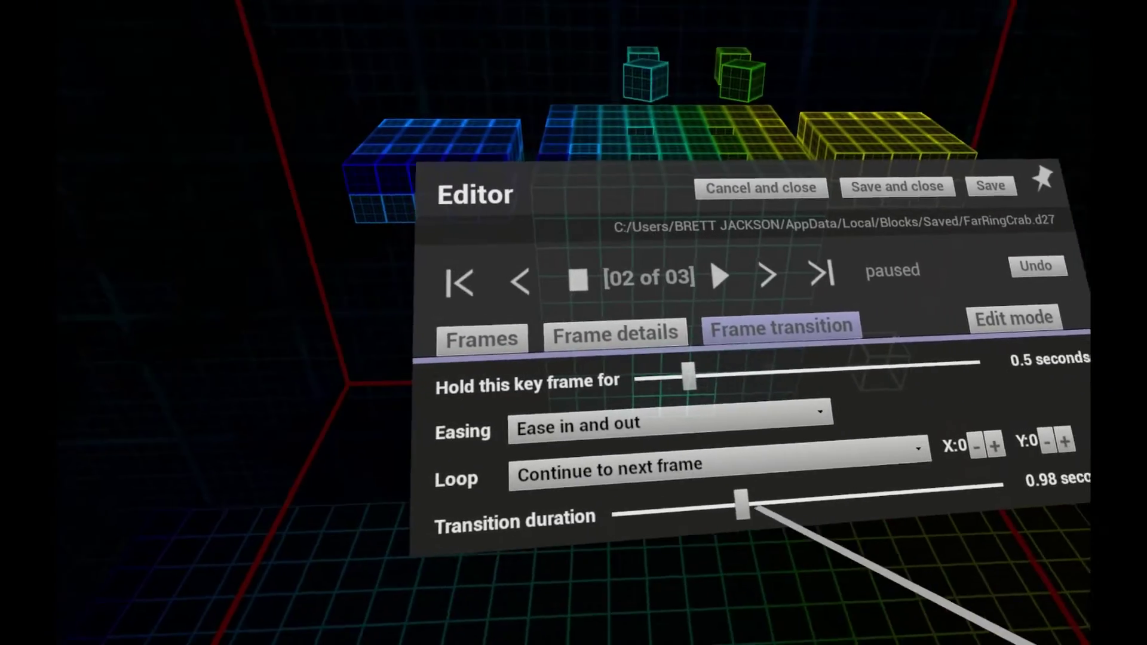
pyautogui.moveTo(658, 578); pyautogui.dragTo(674, 576)
pyautogui.moveTo(673, 485); pyautogui.dragTo(743, 578)
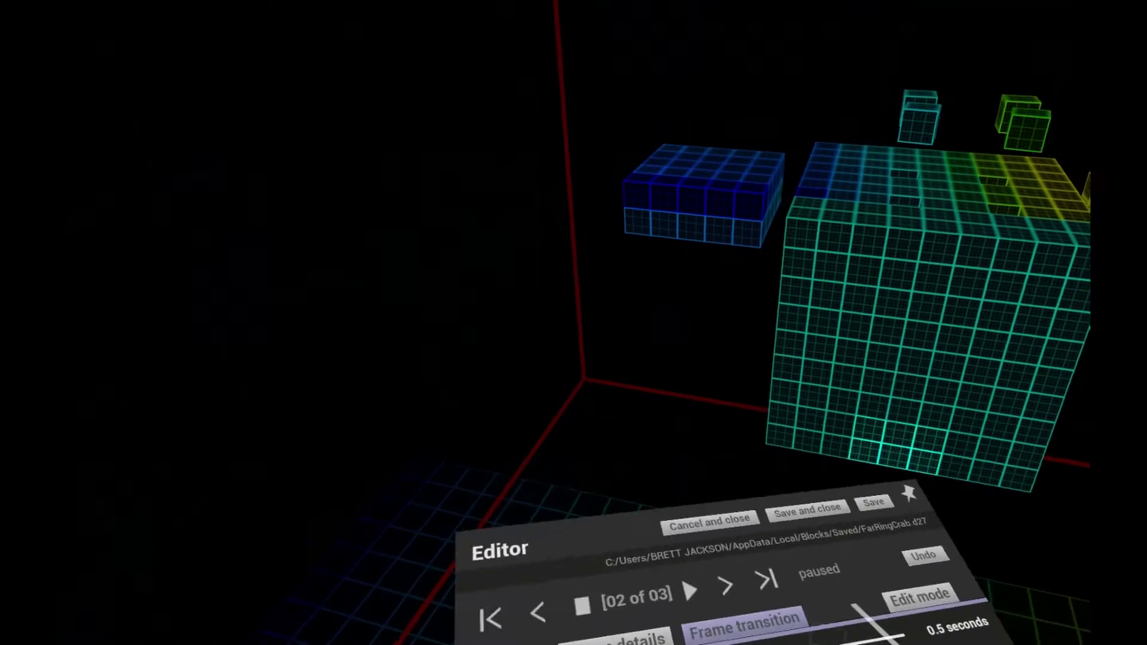
pyautogui.click(628, 520)
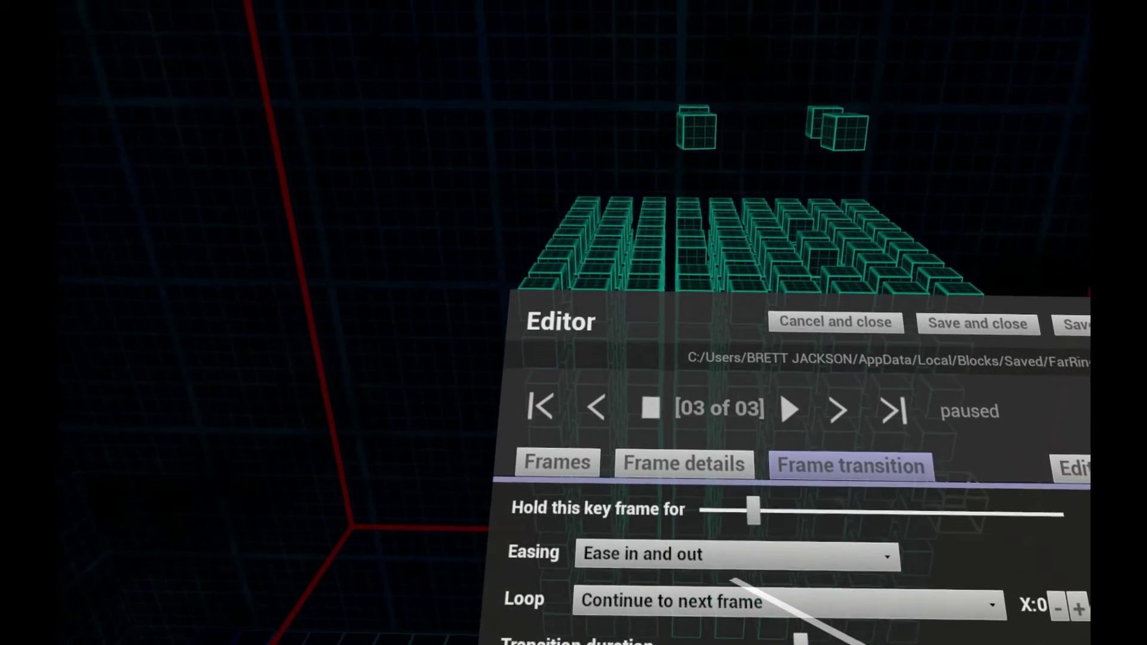
# - Set frame 2's loop to jump back one frame
pyautogui.click(587, 442)
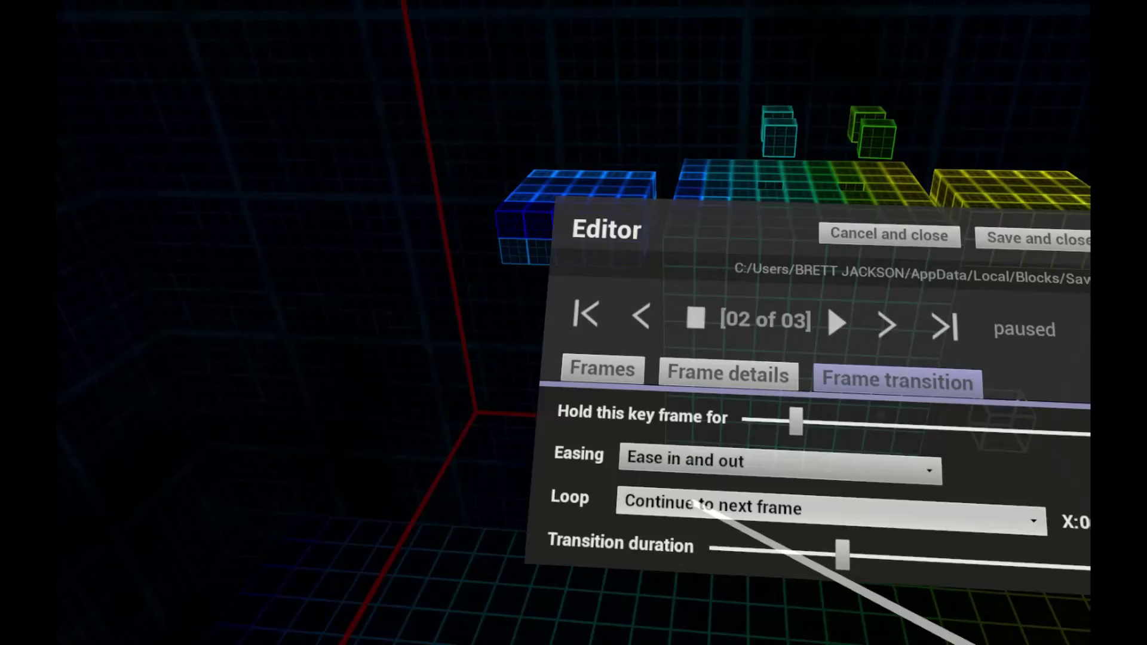
pyautogui.click(731, 507)
pyautogui.click(713, 546)
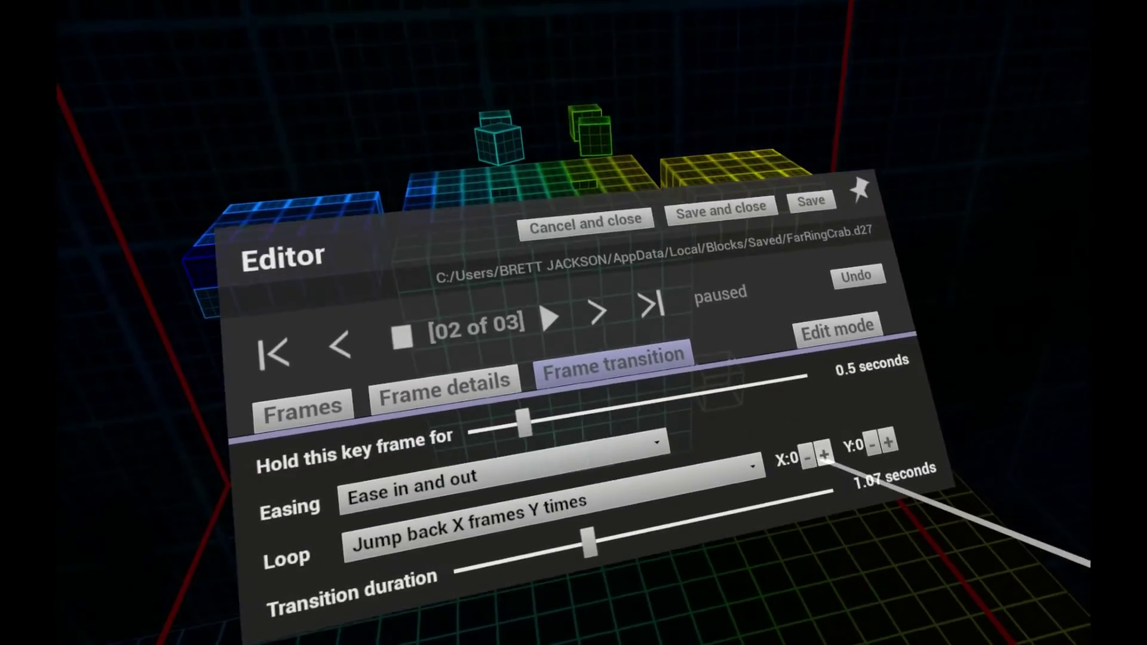
pyautogui.click(823, 455)
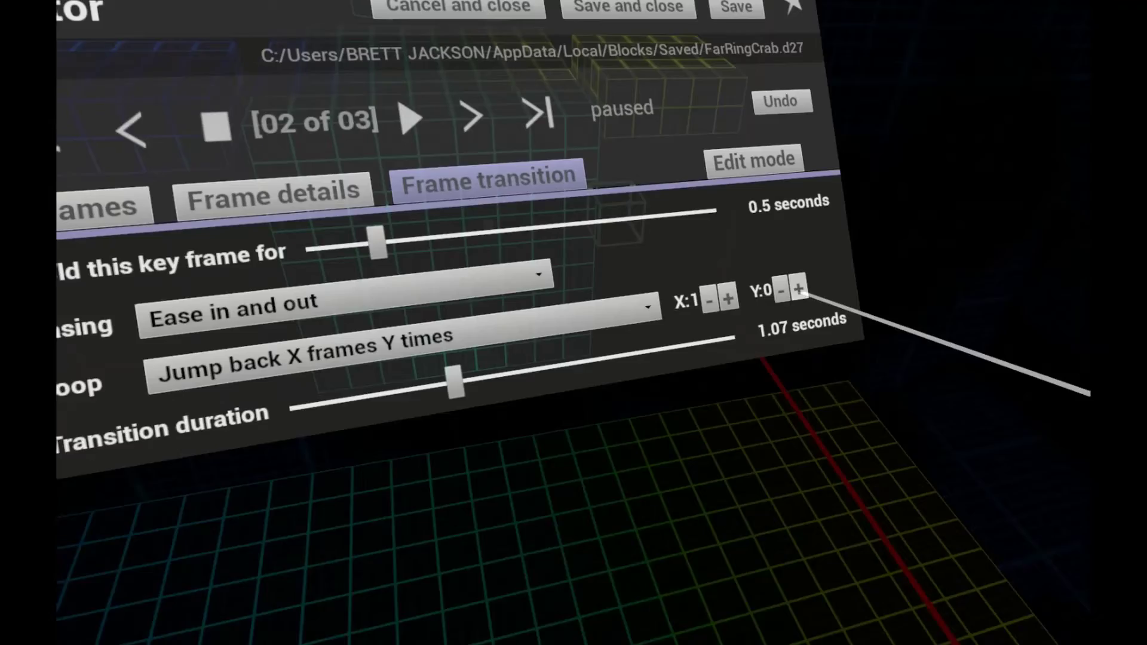
# - Increase the loop repeat count by three and play the animation to preview the loop
pyautogui.click(800, 291)
pyautogui.click(811, 304)
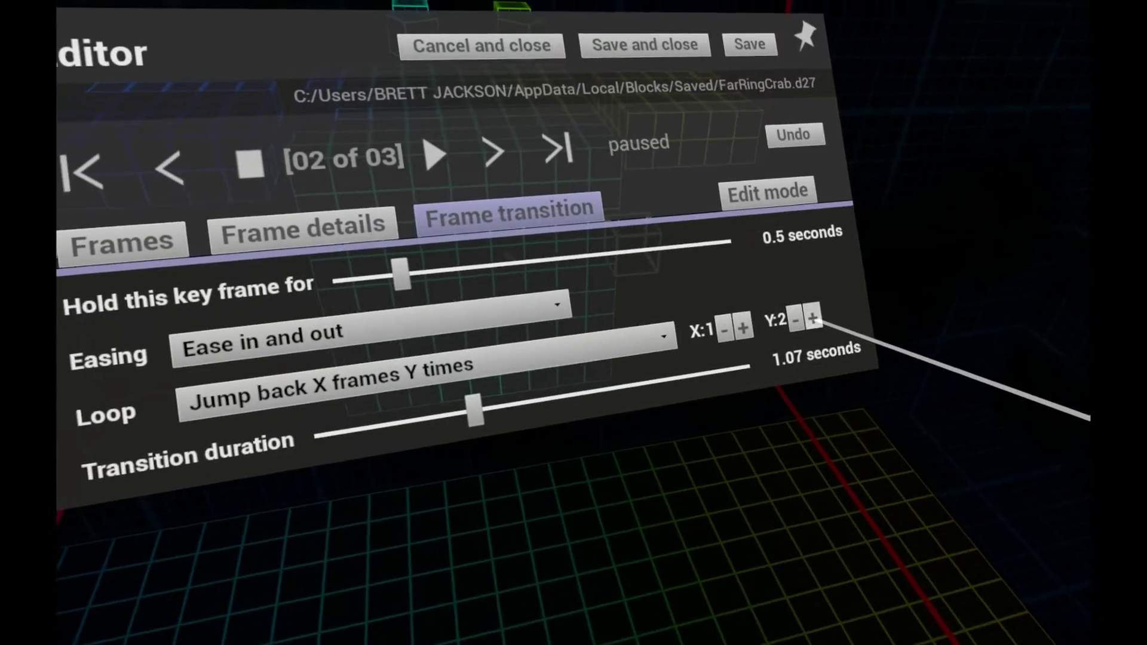
pyautogui.click(815, 318)
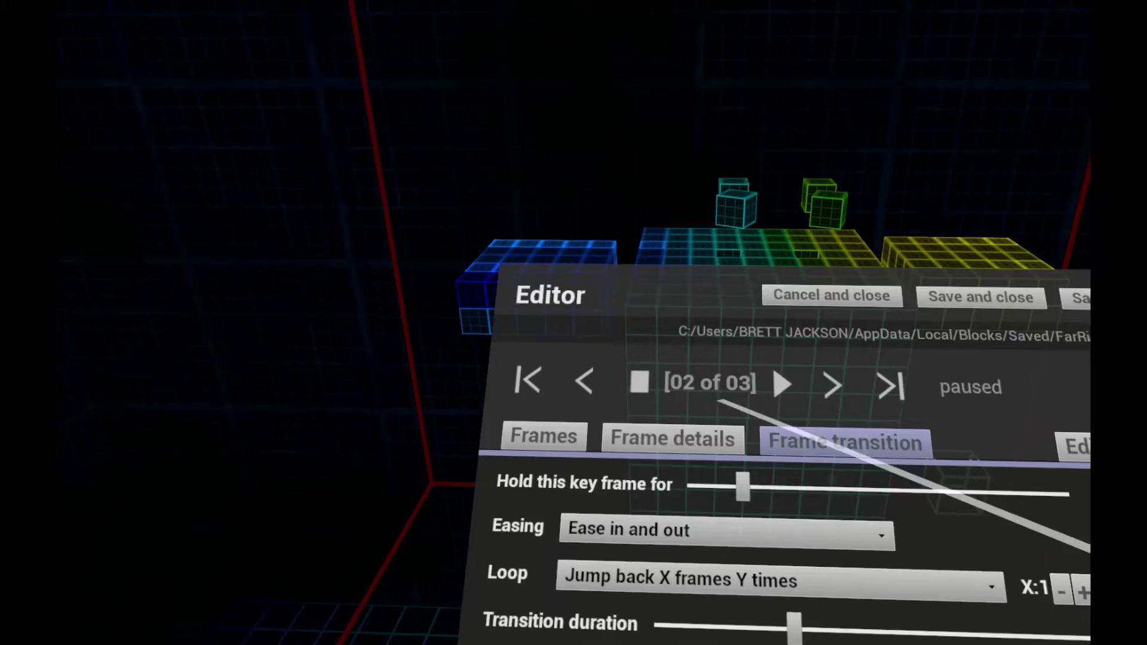
pyautogui.click(787, 393)
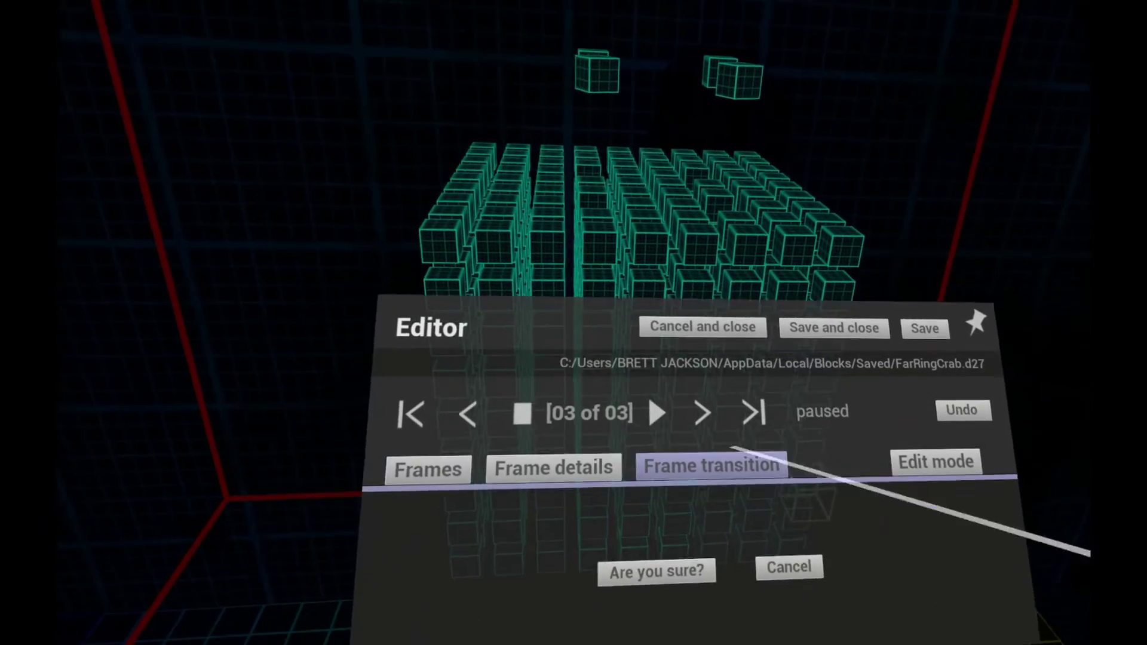
# - Close the animation editor, confirming the exit, and dismiss the video contest instructions
pyautogui.click(684, 551)
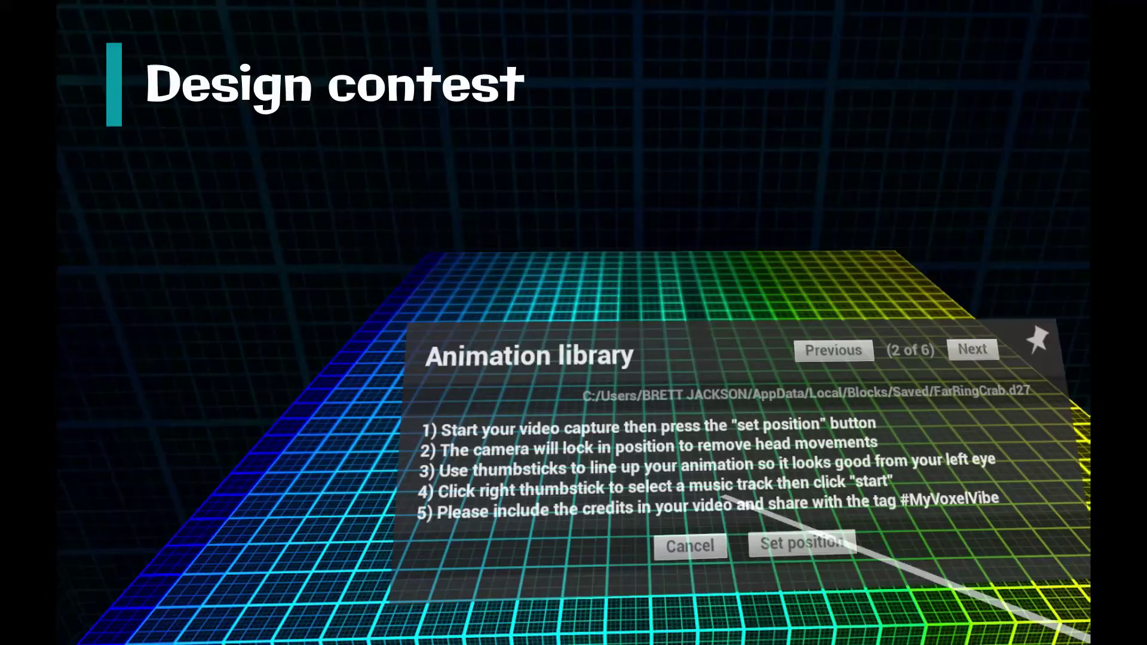
pyautogui.click(690, 545)
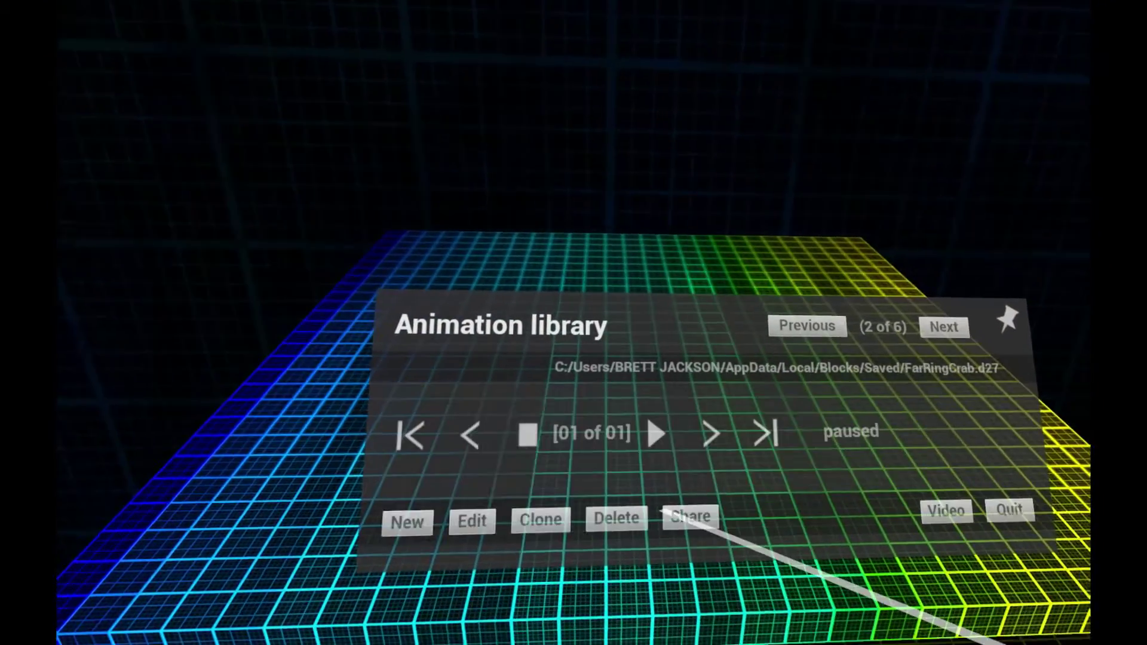